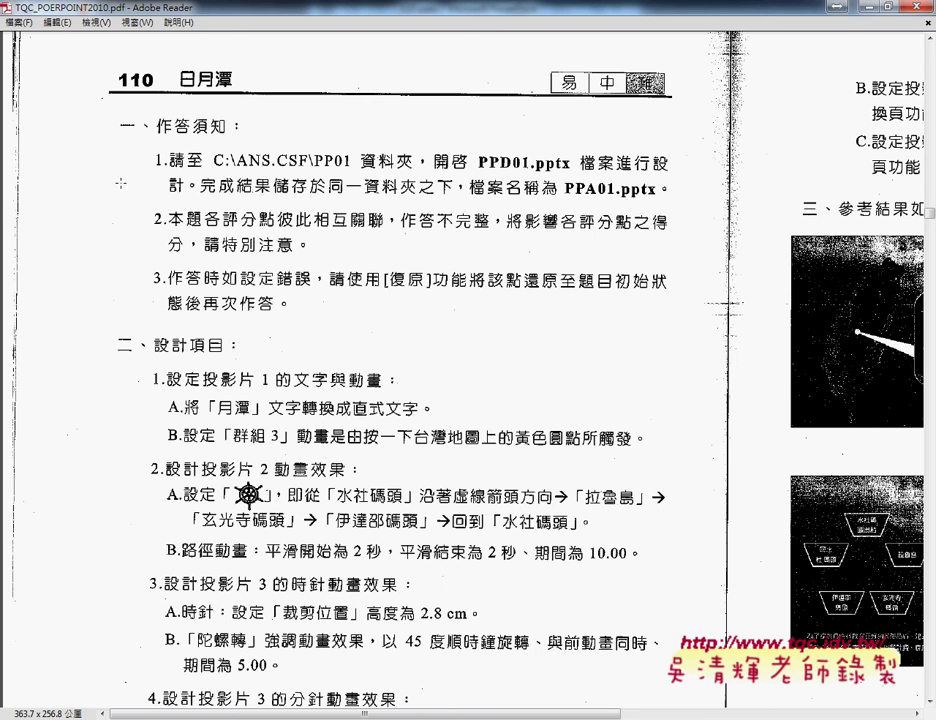
Step: Minimize the exam PDF and display slide 1 of 110.pptx in PowerPoint
{"action": "left_click", "coordinate": [858, 13]}
{"action": "left_click", "coordinate": [112, 188]}
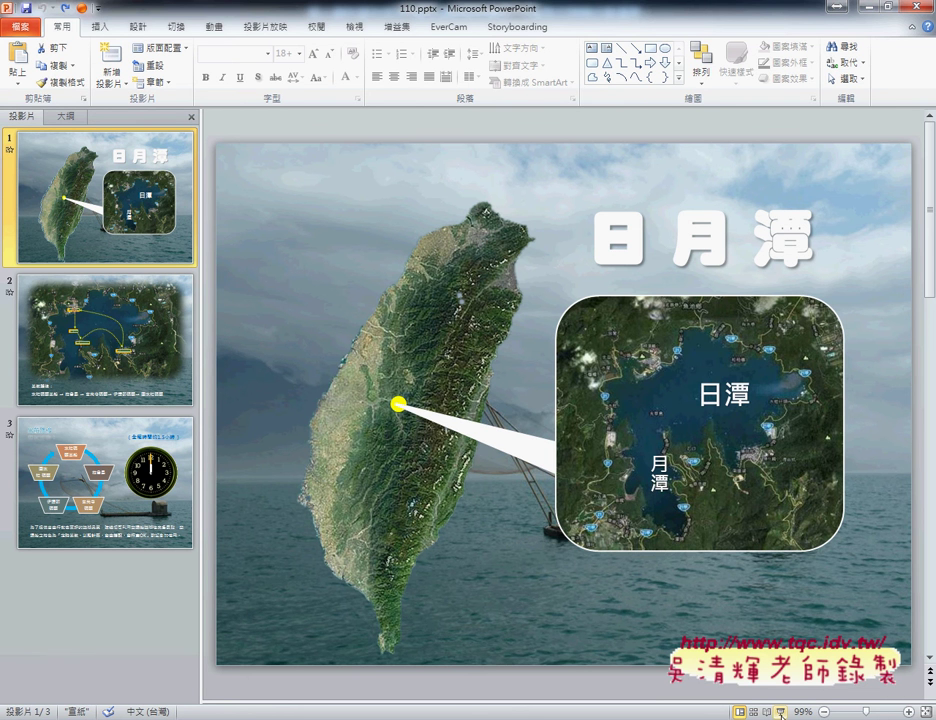
Step: Run the 110.pptx slide show from slide 1 and trigger the lake inset with the yellow dot
{"action": "left_click", "coordinate": [781, 712]}
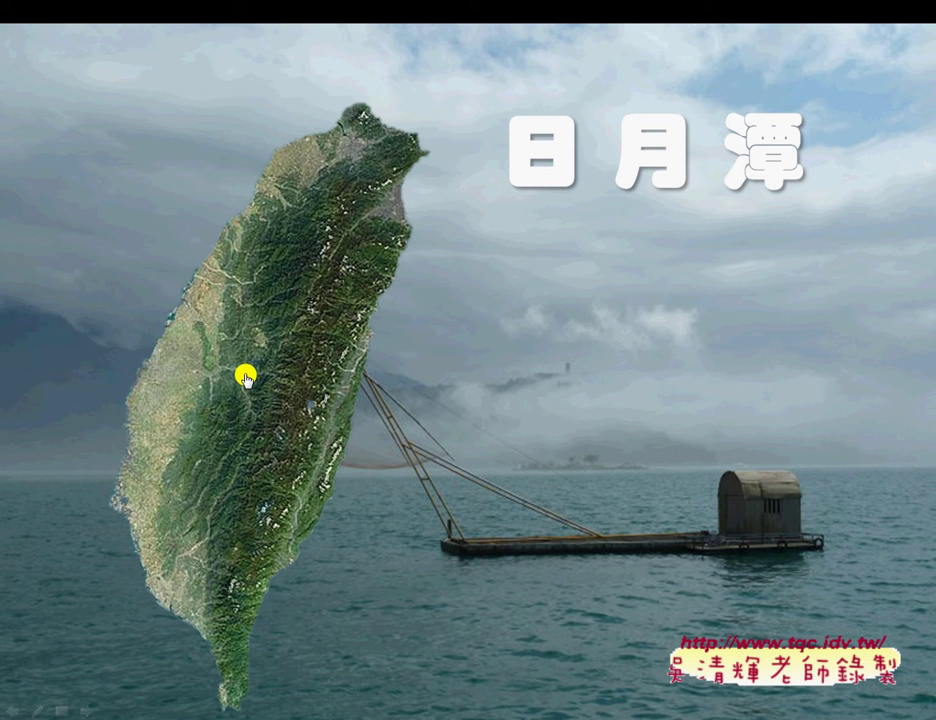
{"action": "left_click", "coordinate": [245, 378]}
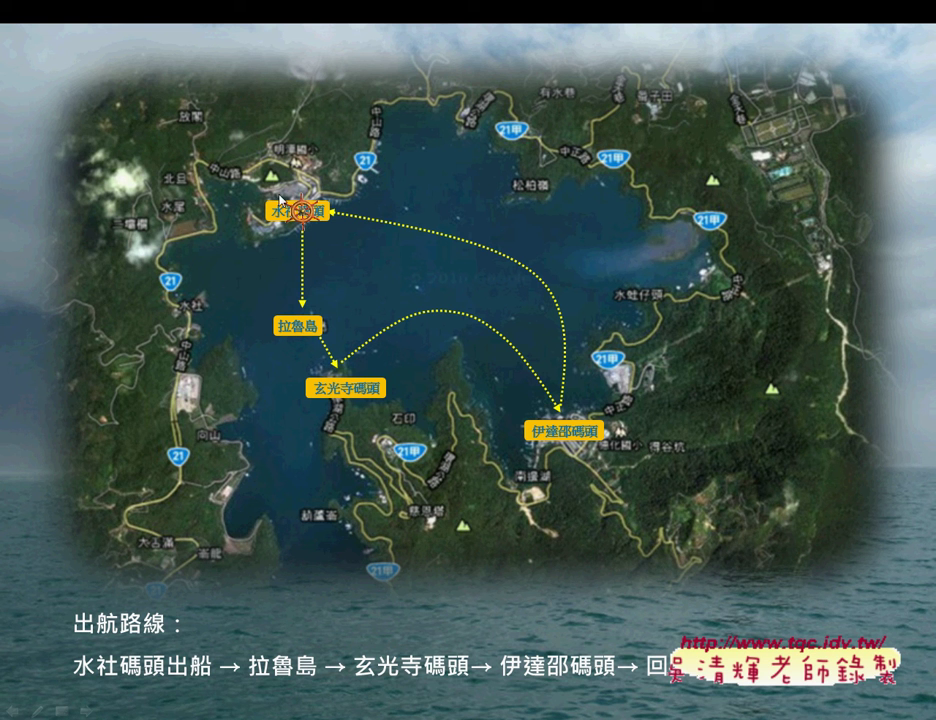
Step: Lower the system volume, run the ship's route animation, then advance to the 出航路線 slide
{"action": "key", "text": "super"}
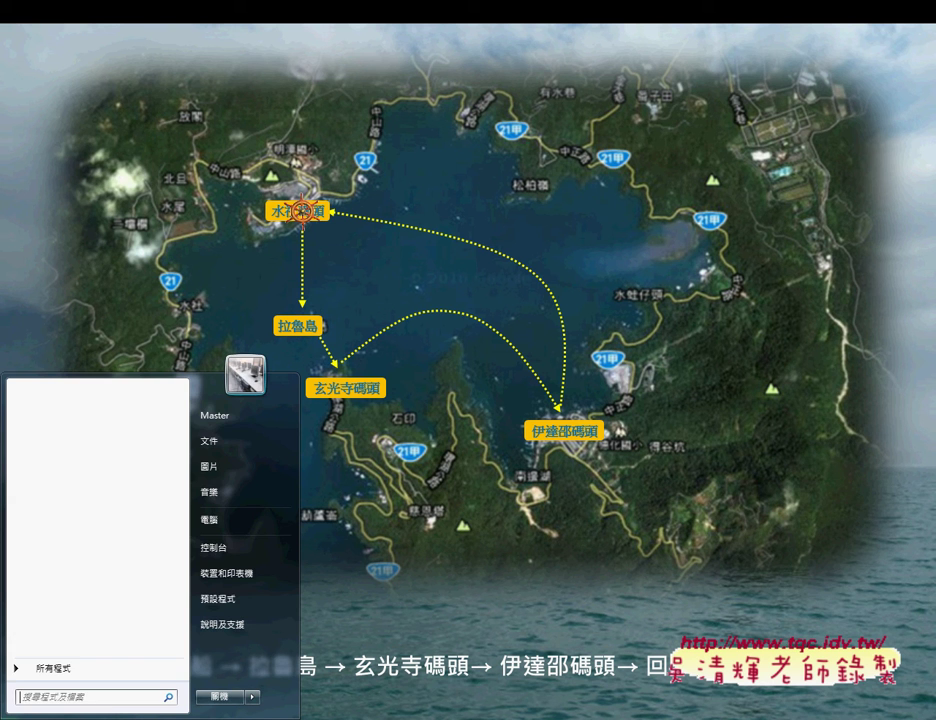
{"action": "left_click", "coordinate": [820, 712]}
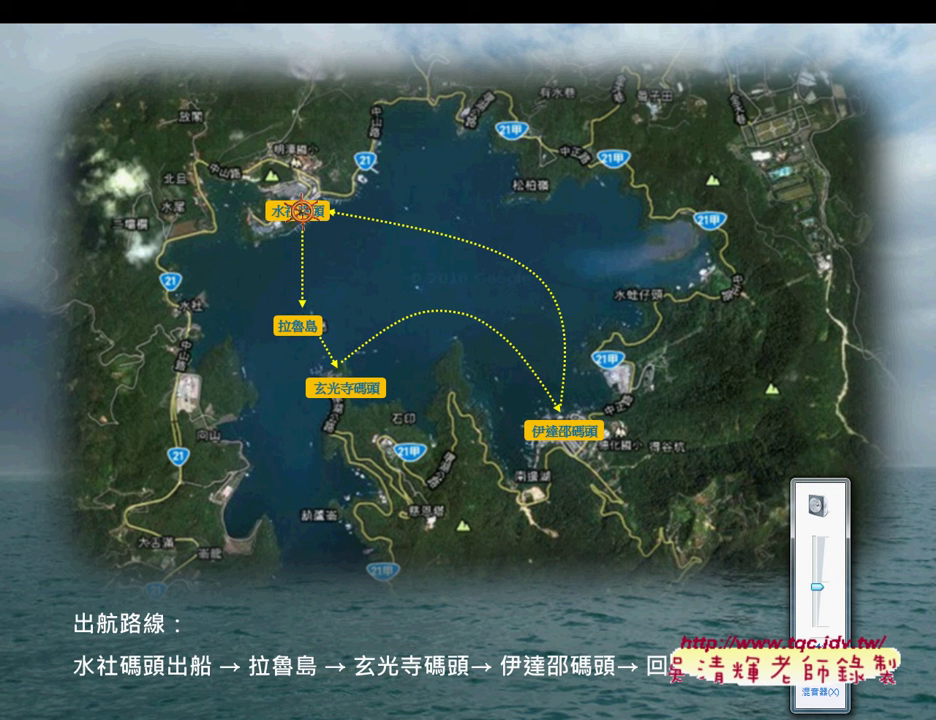
{"action": "key", "text": "Down"}
{"action": "key", "text": "Down"}
{"action": "left_click", "coordinate": [342, 246]}
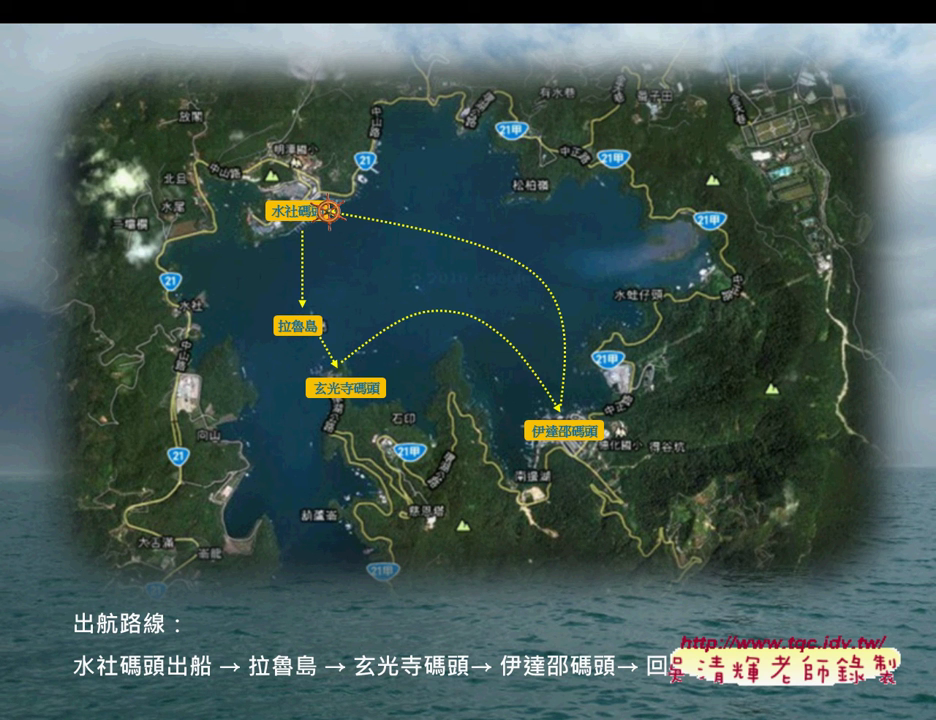
{"action": "left_click", "coordinate": [683, 344]}
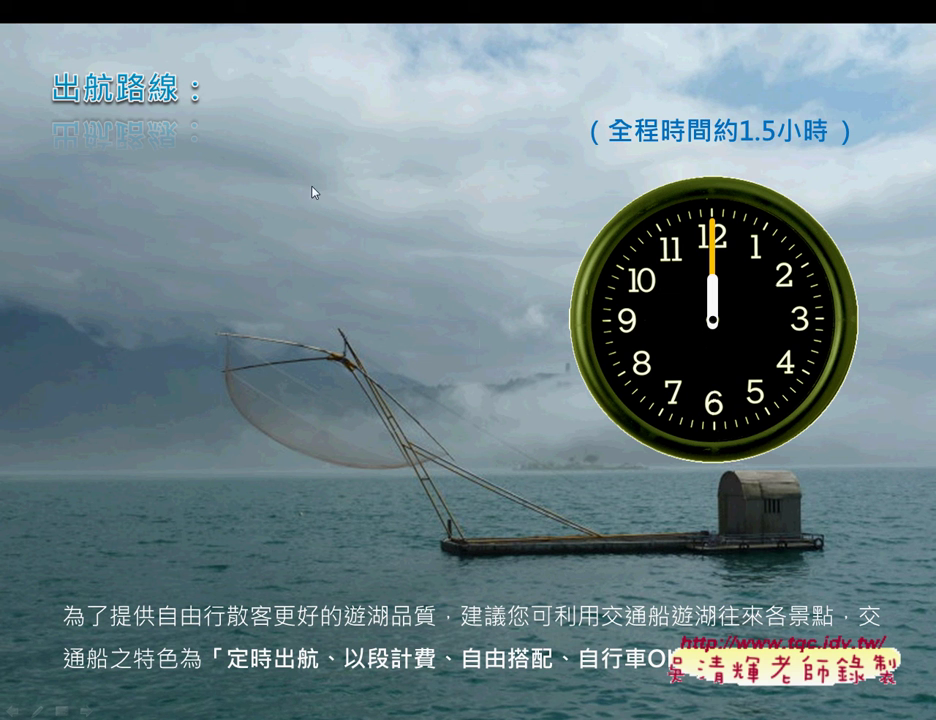
Step: Play the clock animations, draw red pen strokes on the clock, erase them and end the show
{"action": "left_click", "coordinate": [484, 130]}
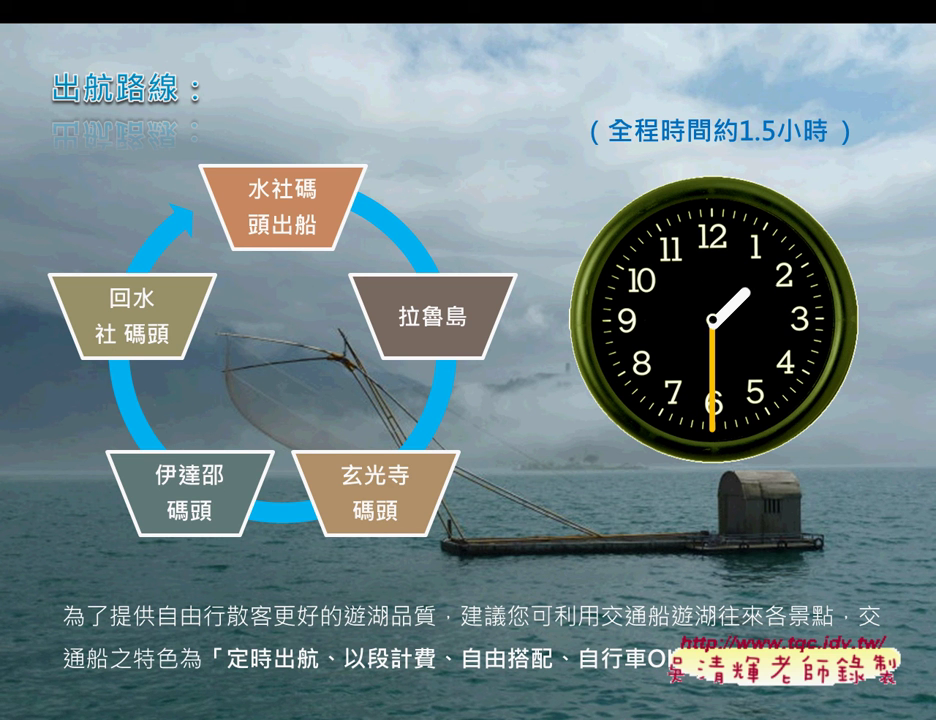
{"action": "key", "text": "ctrl+p"}
{"action": "mouse_move", "coordinate": [706, 210]}
{"action": "left_mouse_down"}
{"action": "mouse_move", "coordinate": [707, 316]}
{"action": "mouse_move", "coordinate": [805, 225]}
{"action": "left_mouse_up"}
{"action": "left_click_drag", "start_coordinate": [707, 279], "coordinate": [753, 284]}
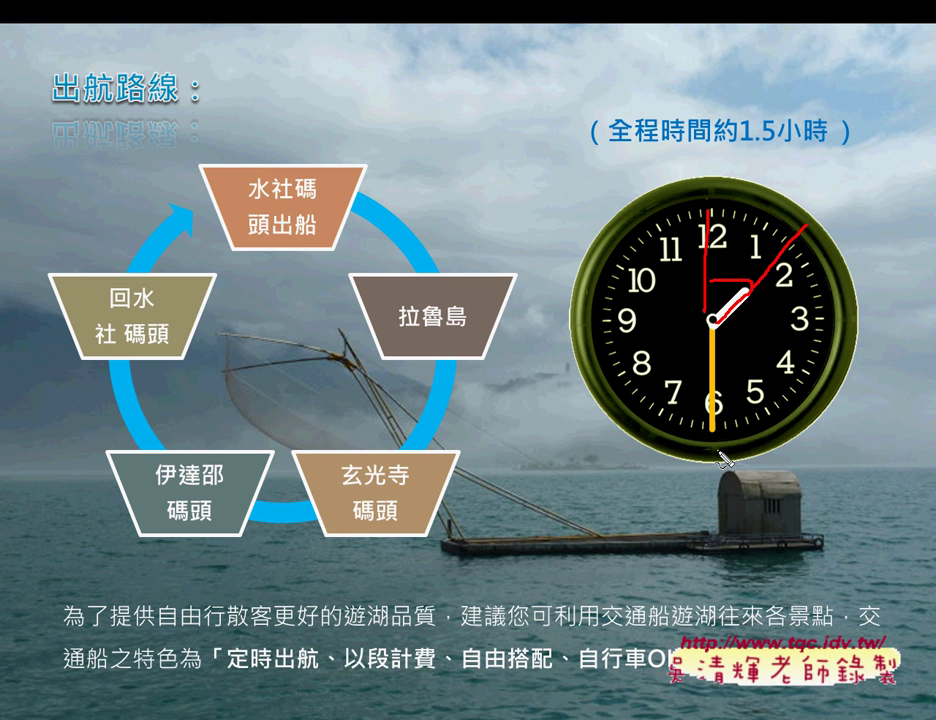
{"action": "key", "text": "e"}
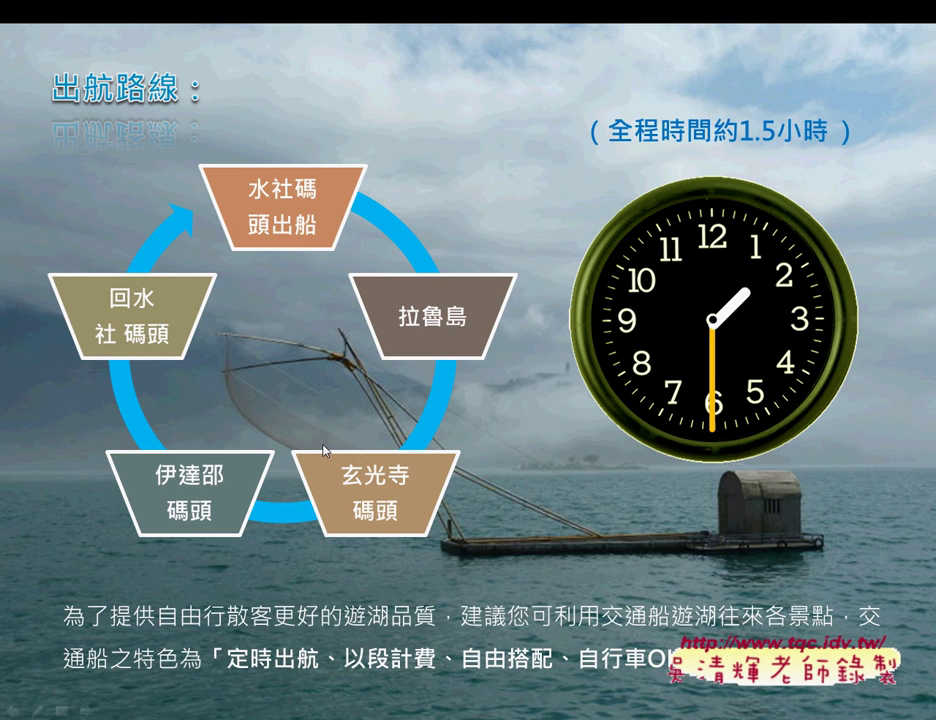
{"action": "key", "text": "Escape"}
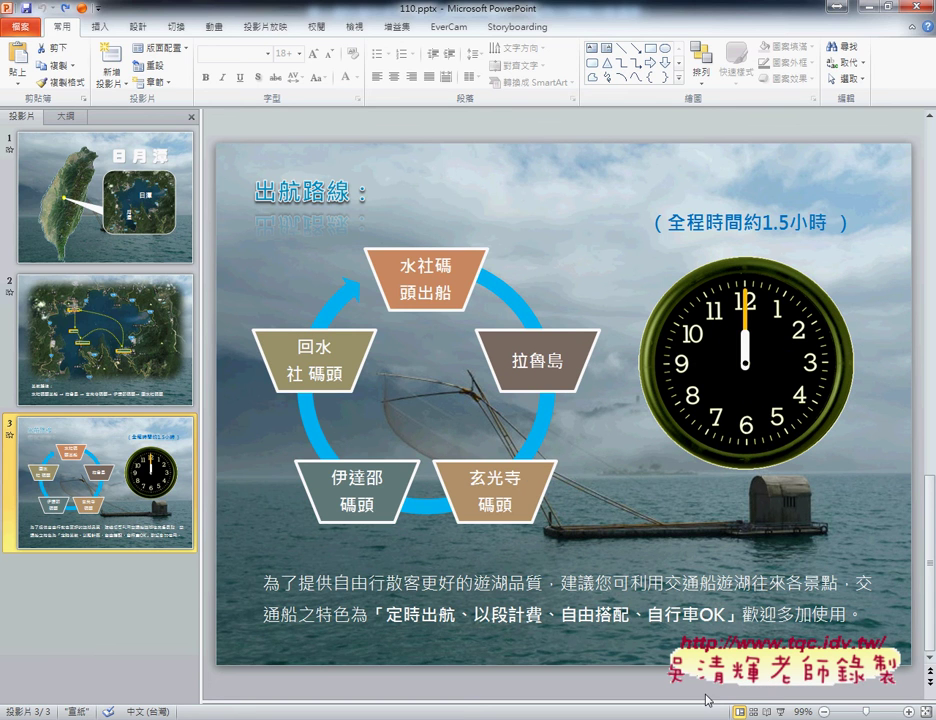
Step: Replay the show from slide 3, review 110.pptx slides 1–3, then switch to PPD01.pptx
{"action": "key", "text": "F5"}
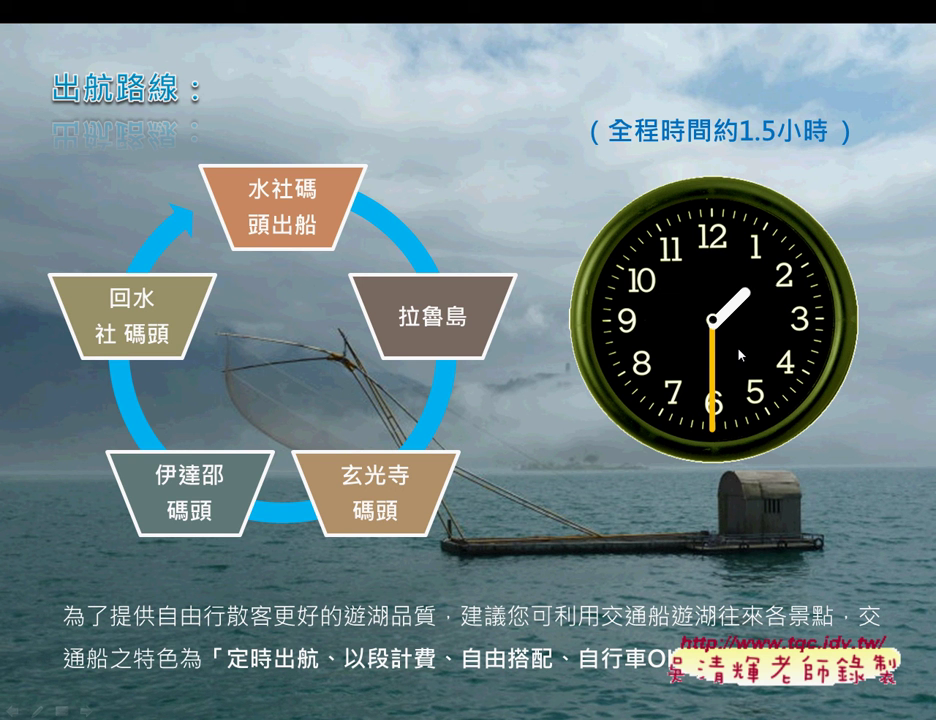
{"action": "left_click", "coordinate": [630, 565]}
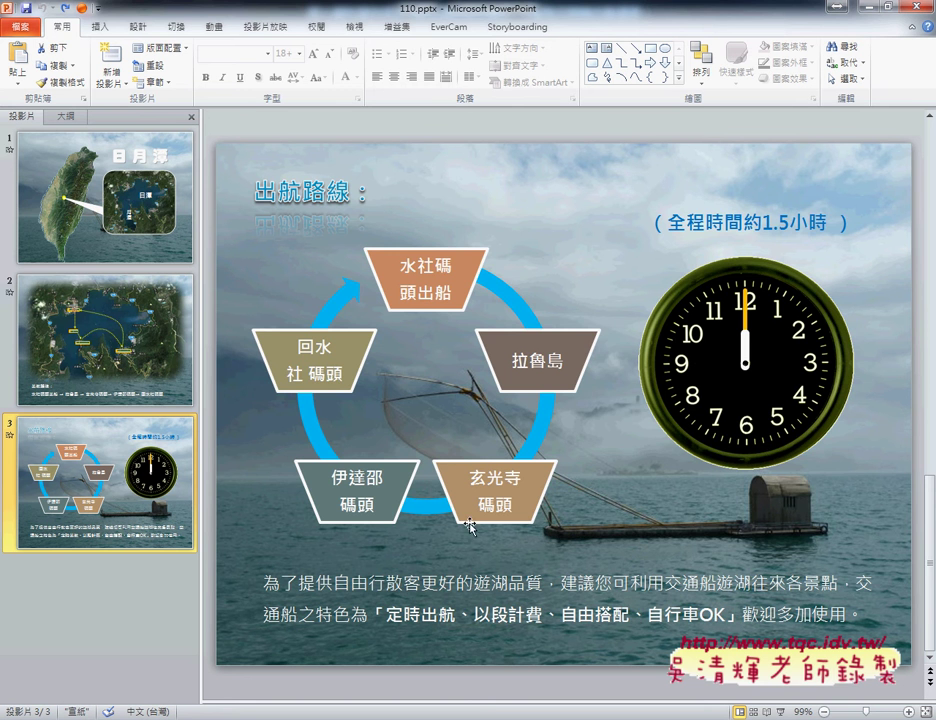
{"action": "left_click", "coordinate": [104, 236]}
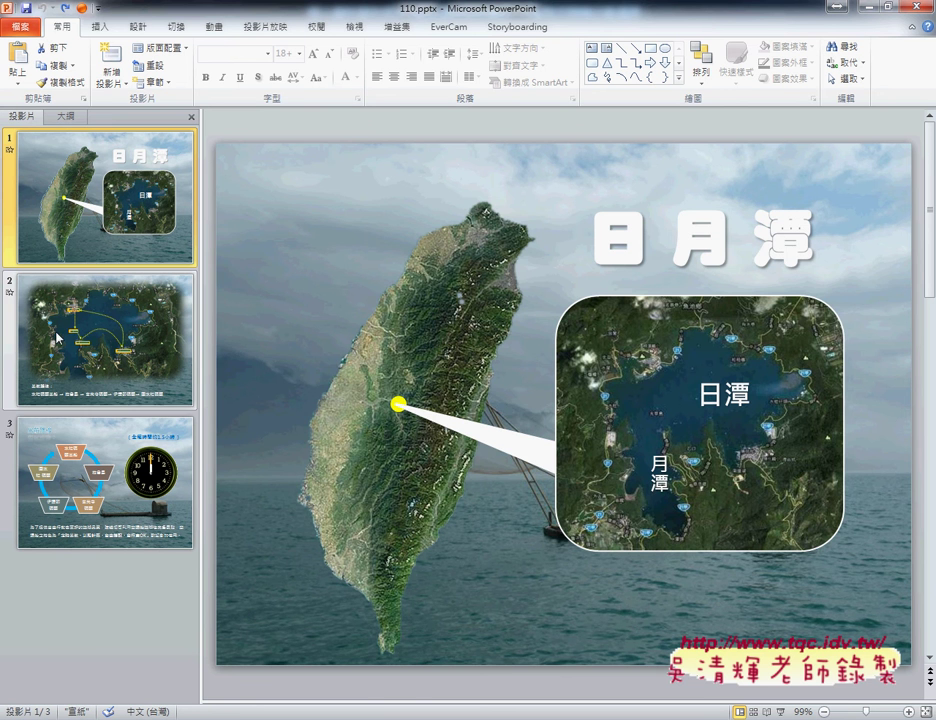
{"action": "scroll", "coordinate": [573, 447], "scroll_direction": "down", "scroll_amount": 1}
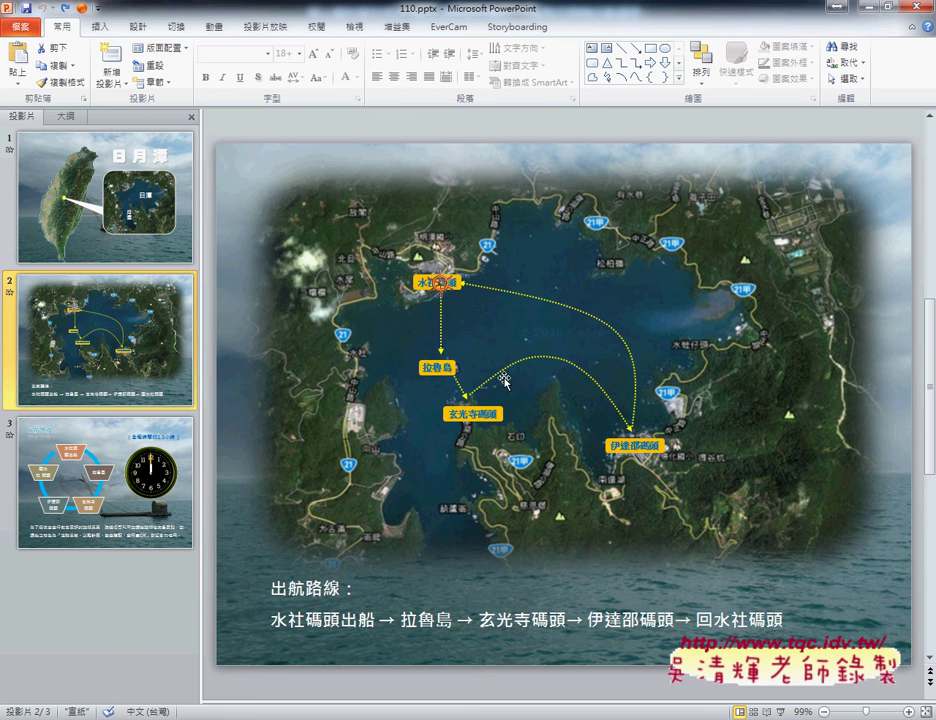
{"action": "left_click", "coordinate": [143, 440]}
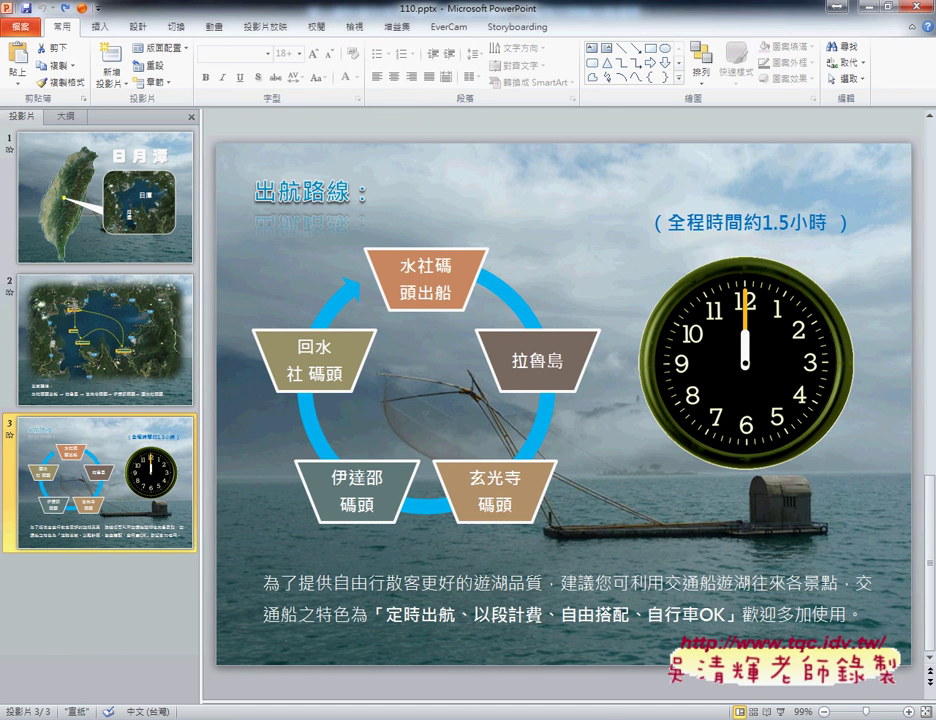
{"action": "left_click", "coordinate": [399, 670]}
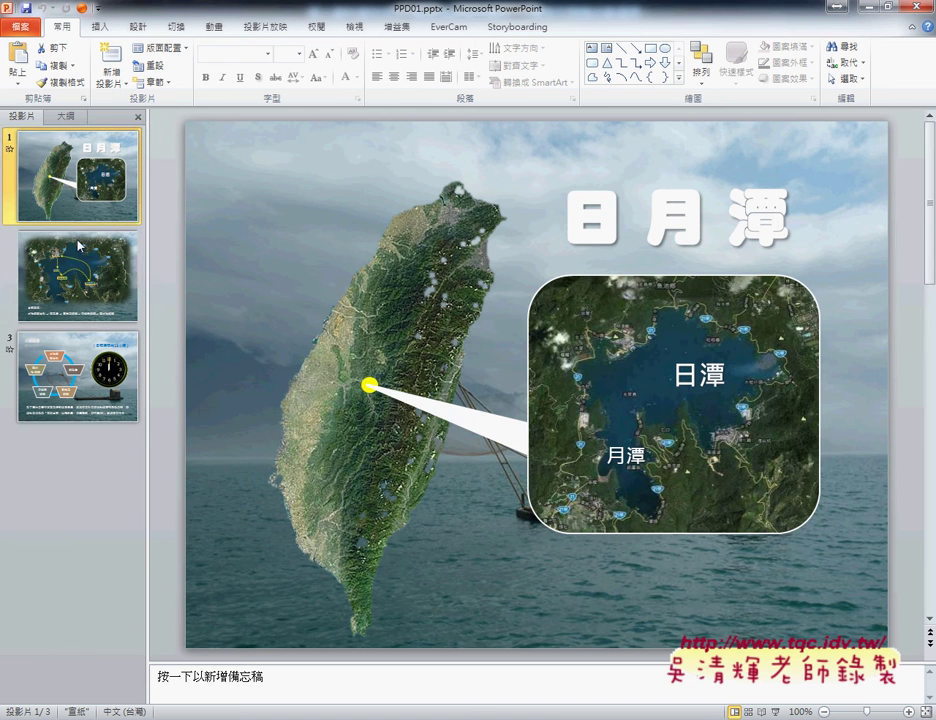
Step: Flip through PPD01.pptx slides 1–3, then go back to the Adobe Reader exam sheet
{"action": "left_click", "coordinate": [79, 244]}
{"action": "left_click", "coordinate": [80, 383]}
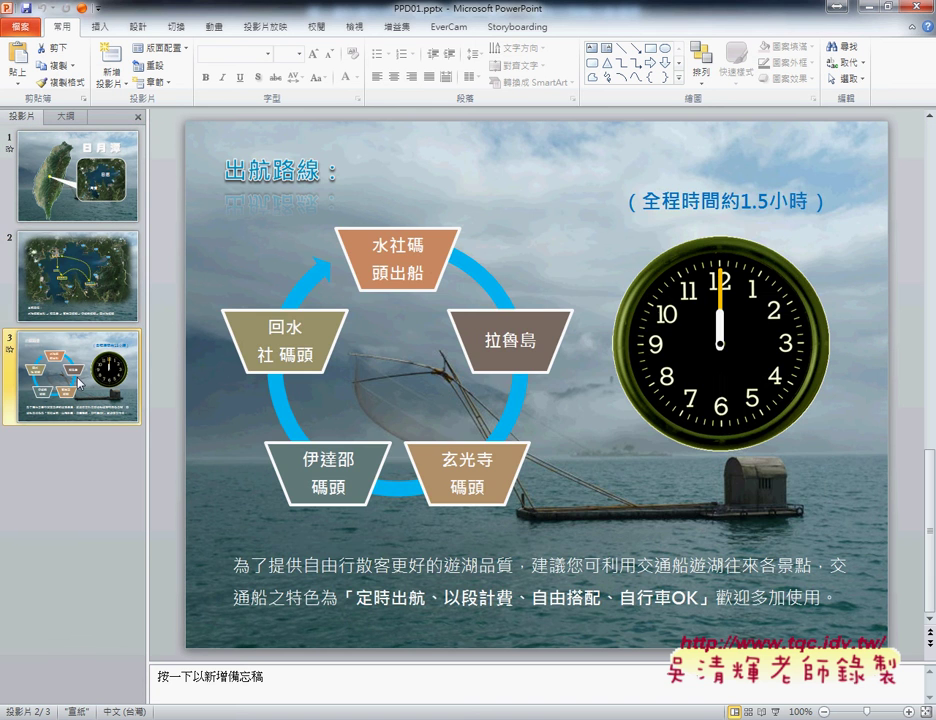
{"action": "left_click", "coordinate": [78, 175]}
{"action": "left_click", "coordinate": [78, 272]}
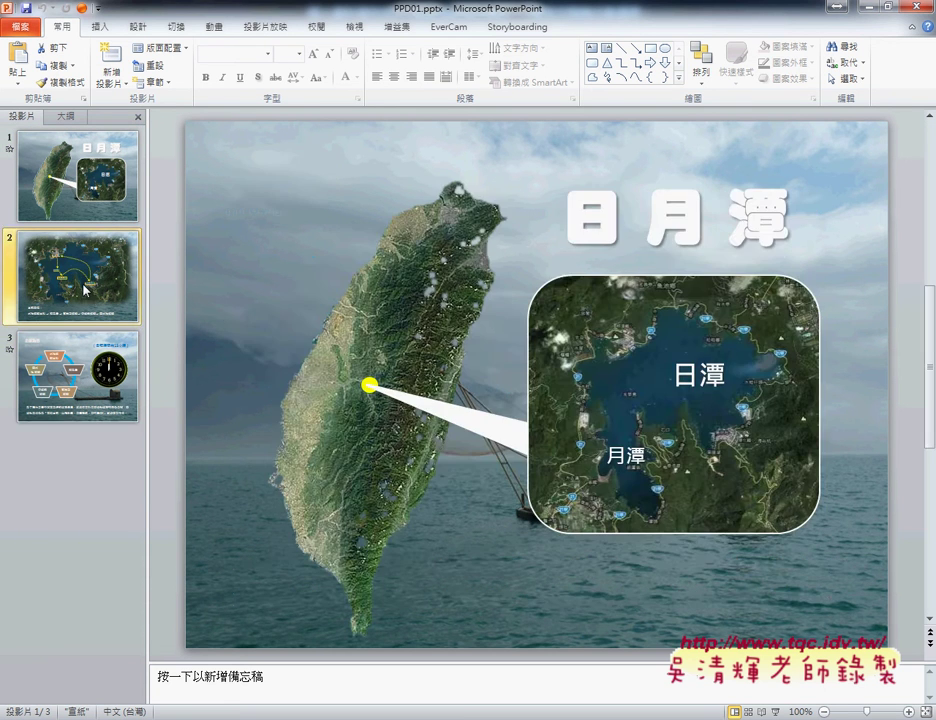
{"action": "left_click", "coordinate": [90, 365]}
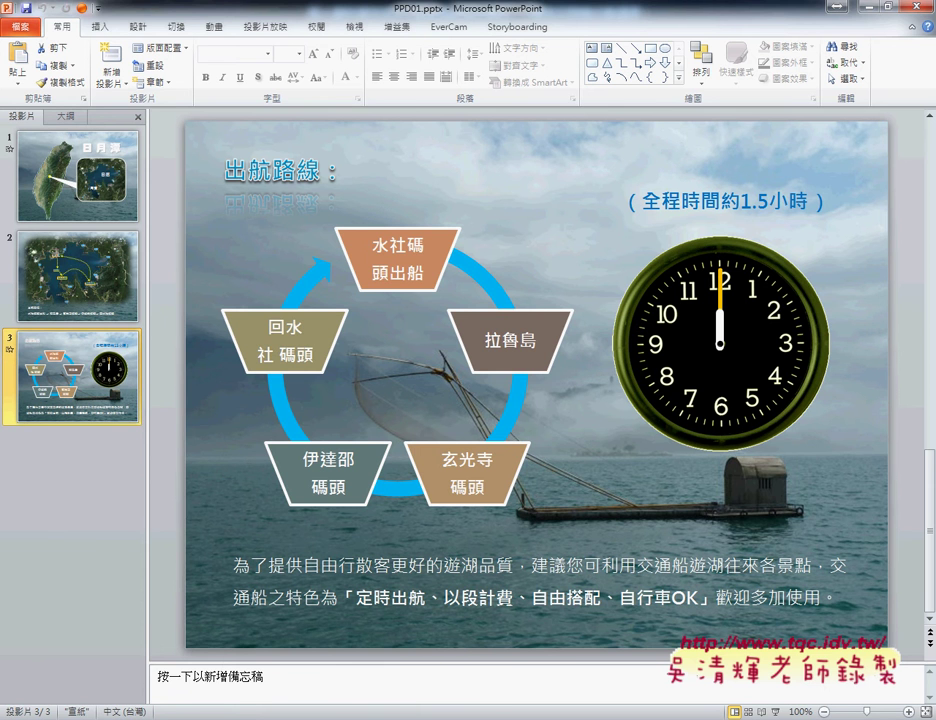
{"action": "key", "text": "alt+Tab"}
{"action": "scroll", "coordinate": [278, 485], "scroll_direction": "down", "scroll_amount": 2}
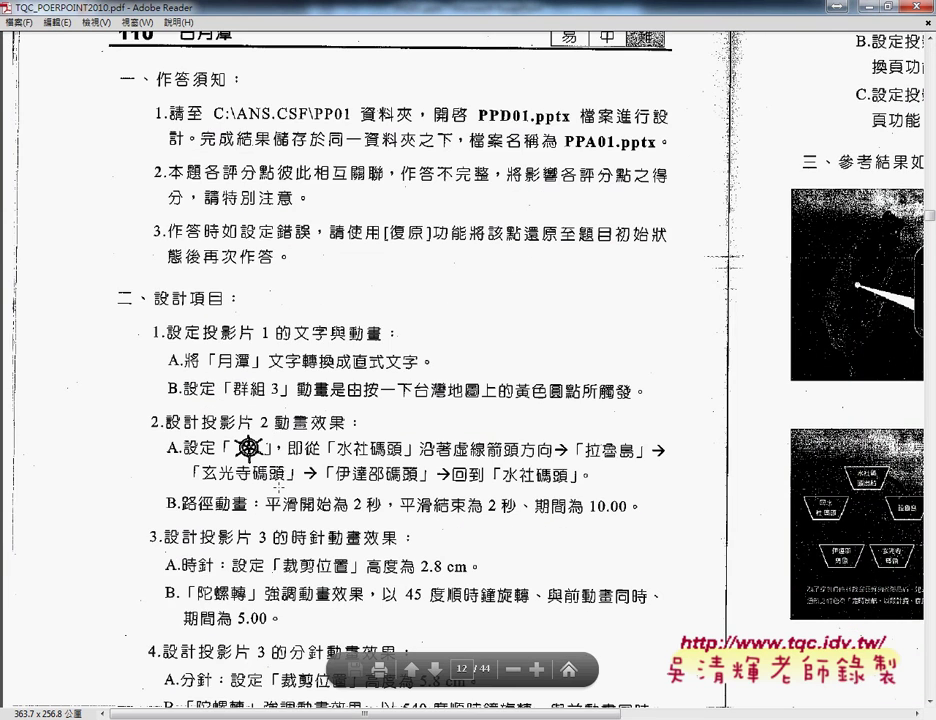
Step: Scroll the exam PDF down to the slide design items, then return to PowerPoint
{"action": "scroll", "coordinate": [278, 485], "scroll_direction": "down", "scroll_amount": 1}
{"action": "scroll", "coordinate": [278, 485], "scroll_direction": "down", "scroll_amount": 2}
{"action": "scroll", "coordinate": [278, 485], "scroll_direction": "down", "scroll_amount": 2}
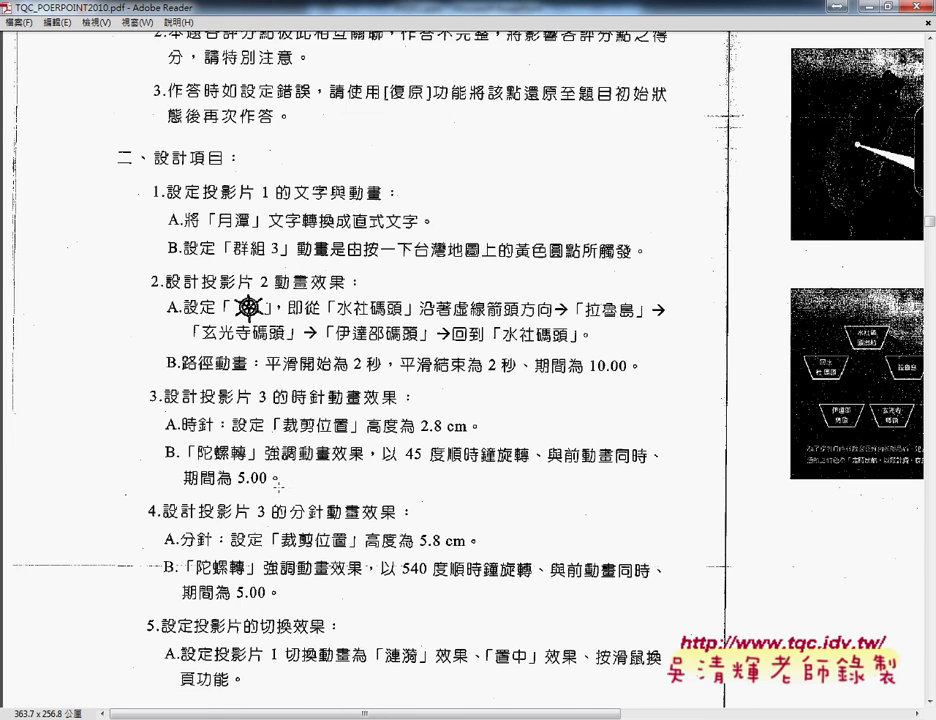
{"action": "scroll", "coordinate": [279, 486], "scroll_direction": "down", "scroll_amount": 1}
{"action": "scroll", "coordinate": [279, 487], "scroll_direction": "down", "scroll_amount": 1}
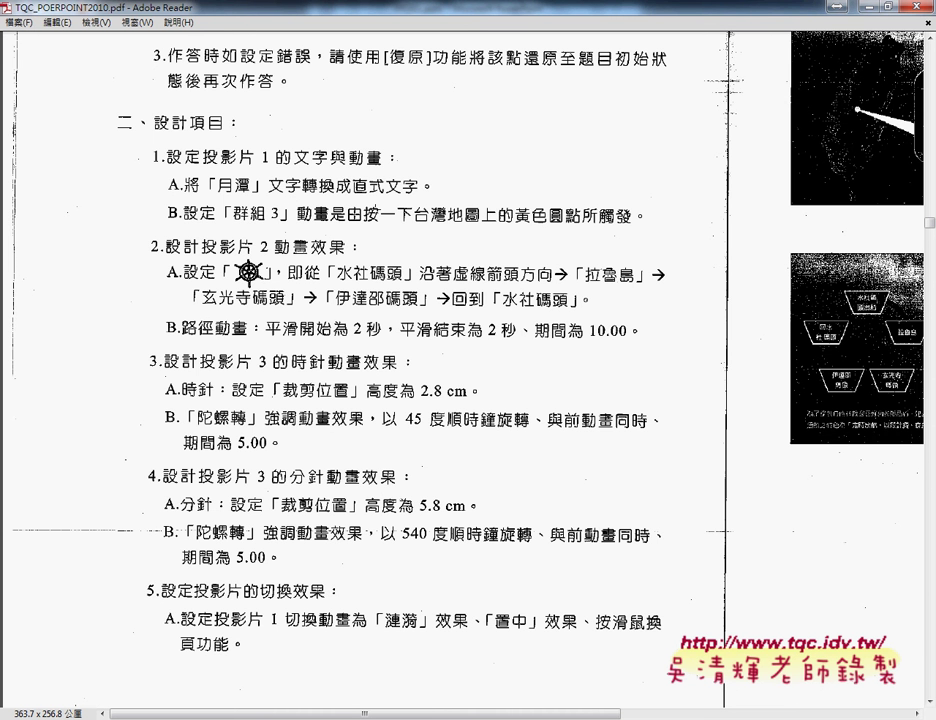
{"action": "key", "text": "alt+Tab"}
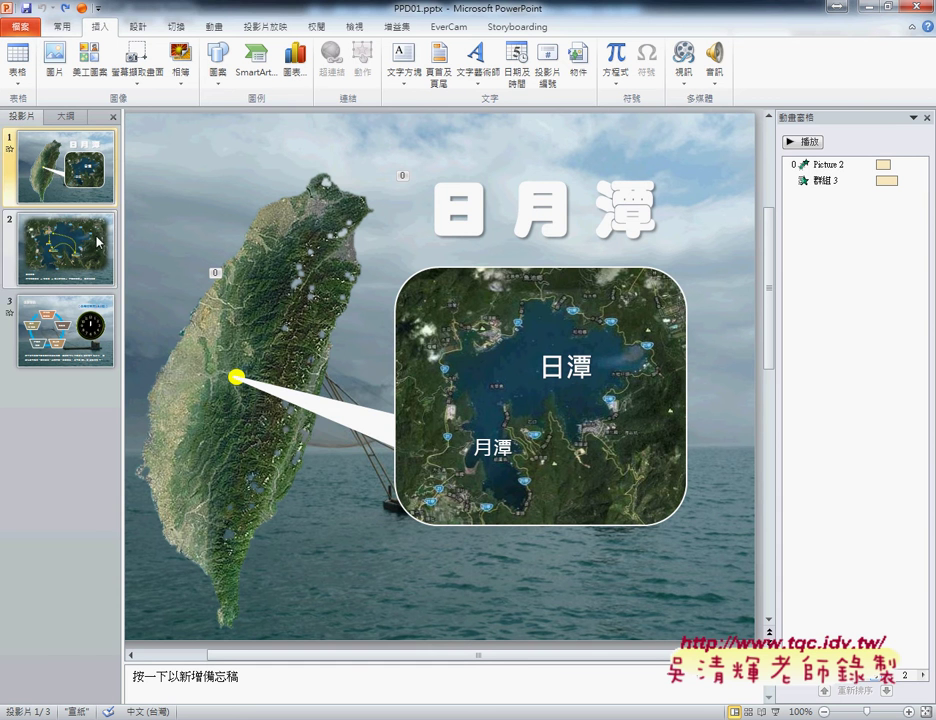
Step: Select PPD01.pptx slide 1 and start the slide show from it
{"action": "left_click", "coordinate": [66, 330]}
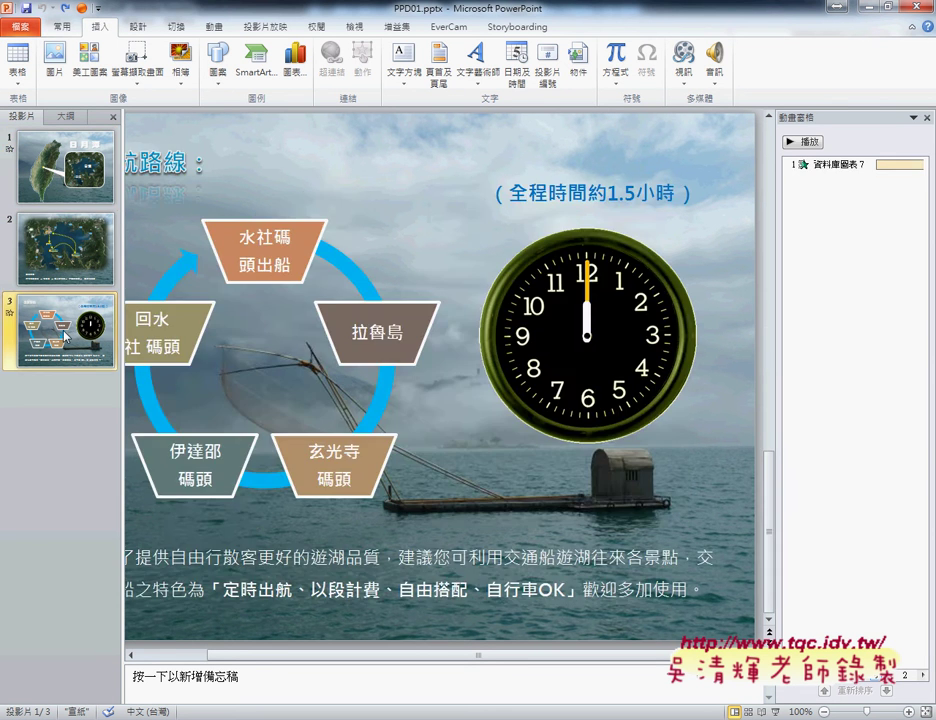
{"action": "left_click", "coordinate": [58, 168]}
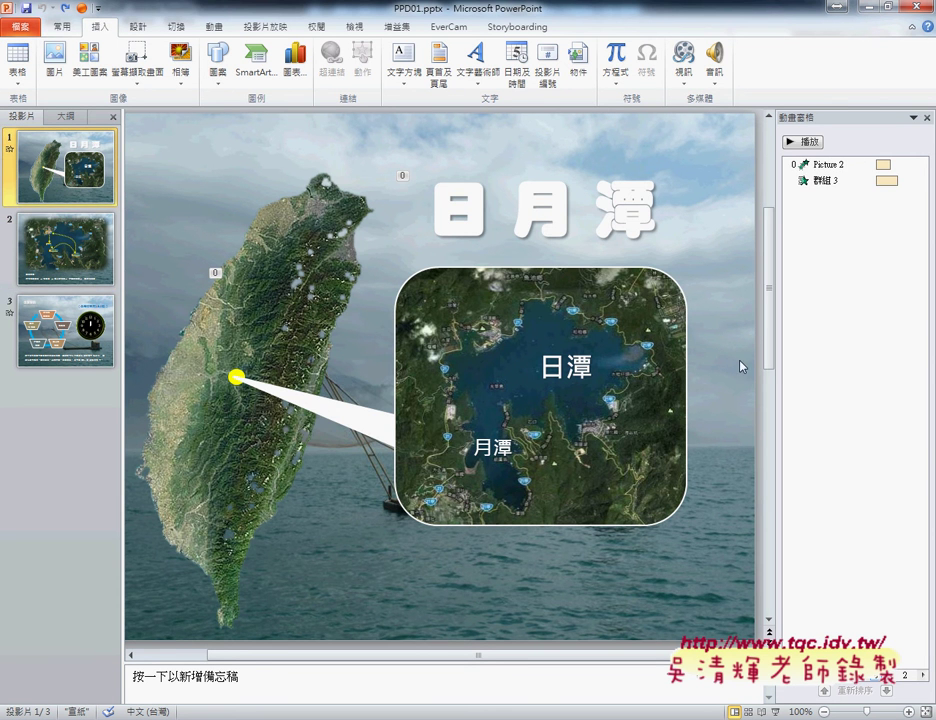
{"action": "left_click", "coordinate": [775, 712]}
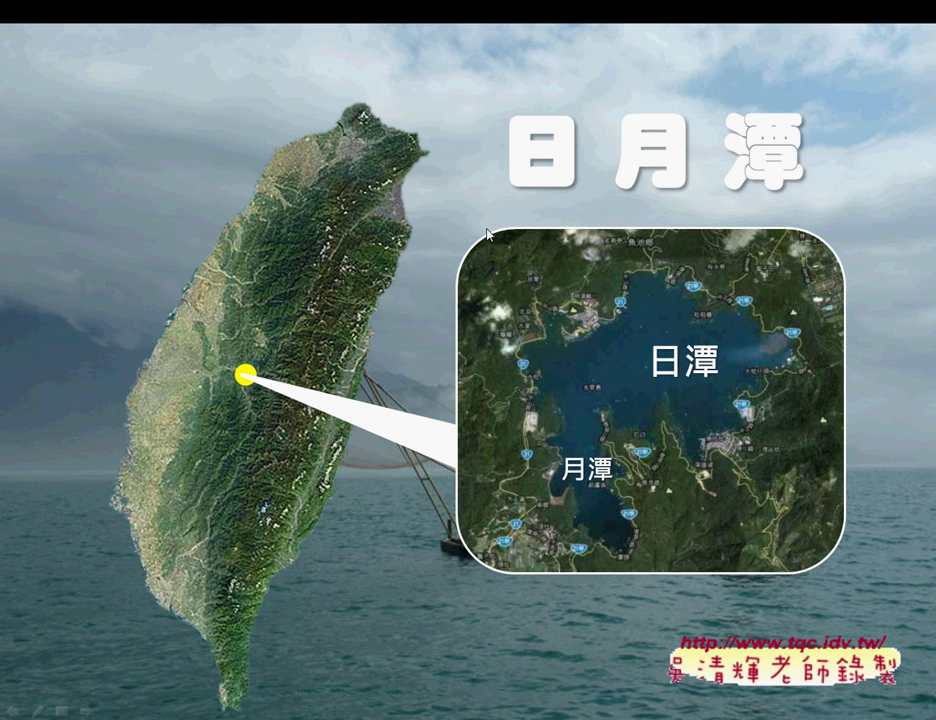
Step: Mark the yellow dot and lake inset with red ink, erase it, and end the show
{"action": "key", "text": "ctrl+p"}
{"action": "left_click_drag", "start_coordinate": [785, 603], "coordinate": [790, 580]}
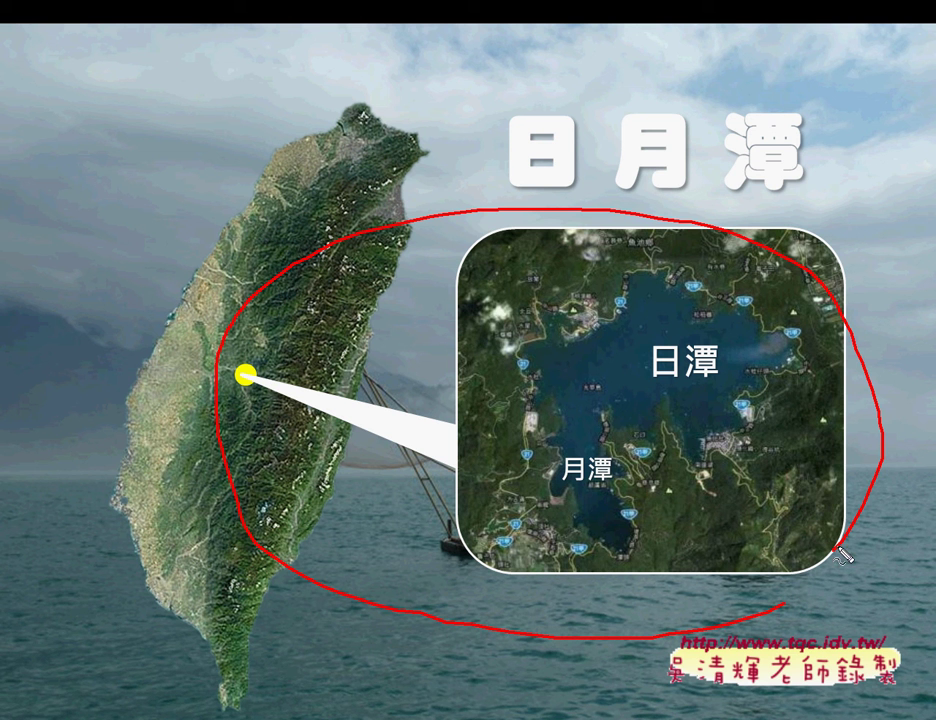
{"action": "left_click_drag", "start_coordinate": [248, 352], "coordinate": [232, 396]}
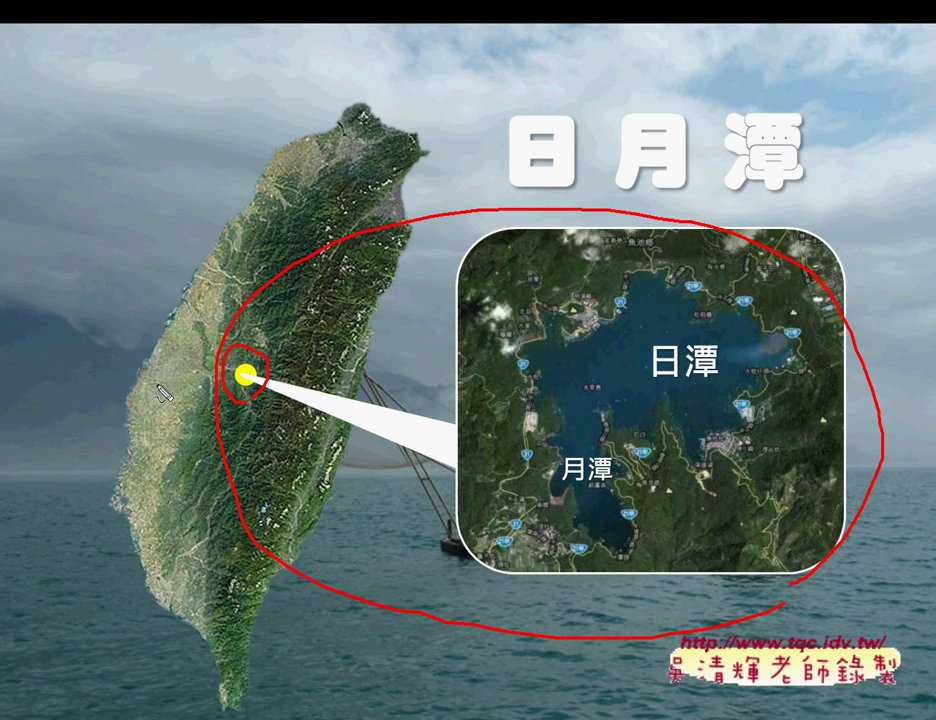
{"action": "mouse_move", "coordinate": [120, 406]}
{"action": "left_mouse_down"}
{"action": "mouse_move", "coordinate": [228, 376]}
{"action": "mouse_move", "coordinate": [214, 386]}
{"action": "left_mouse_up"}
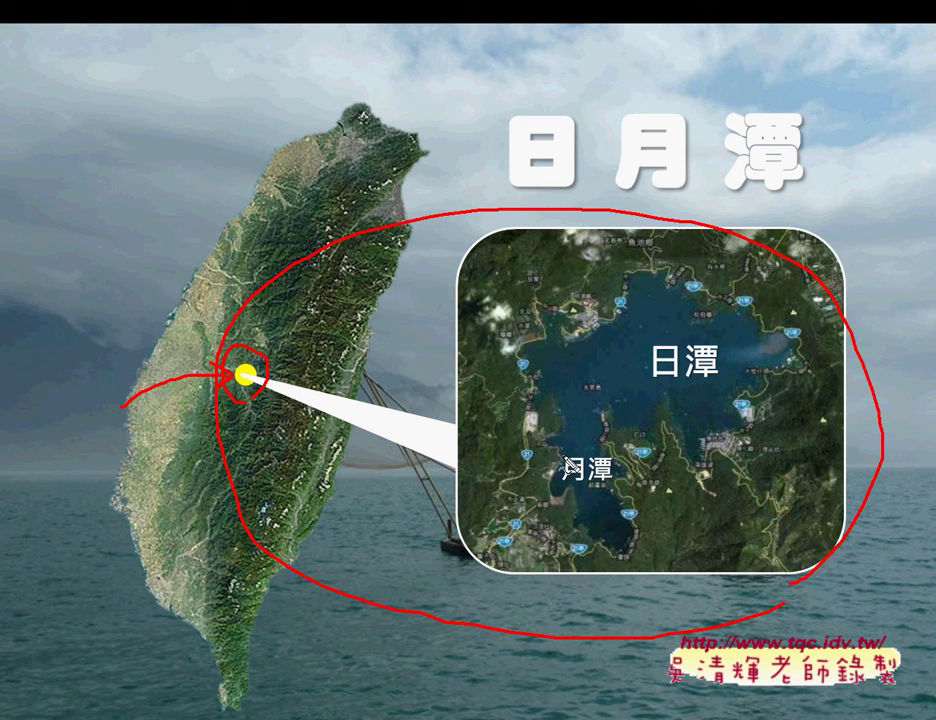
{"action": "key", "text": "e"}
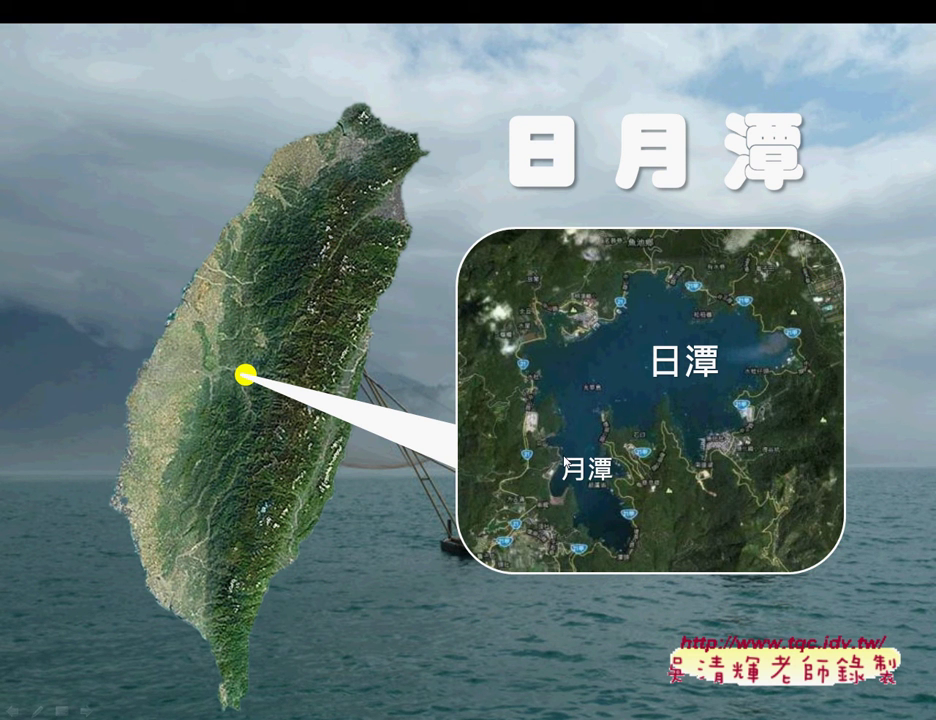
{"action": "key", "text": "Escape"}
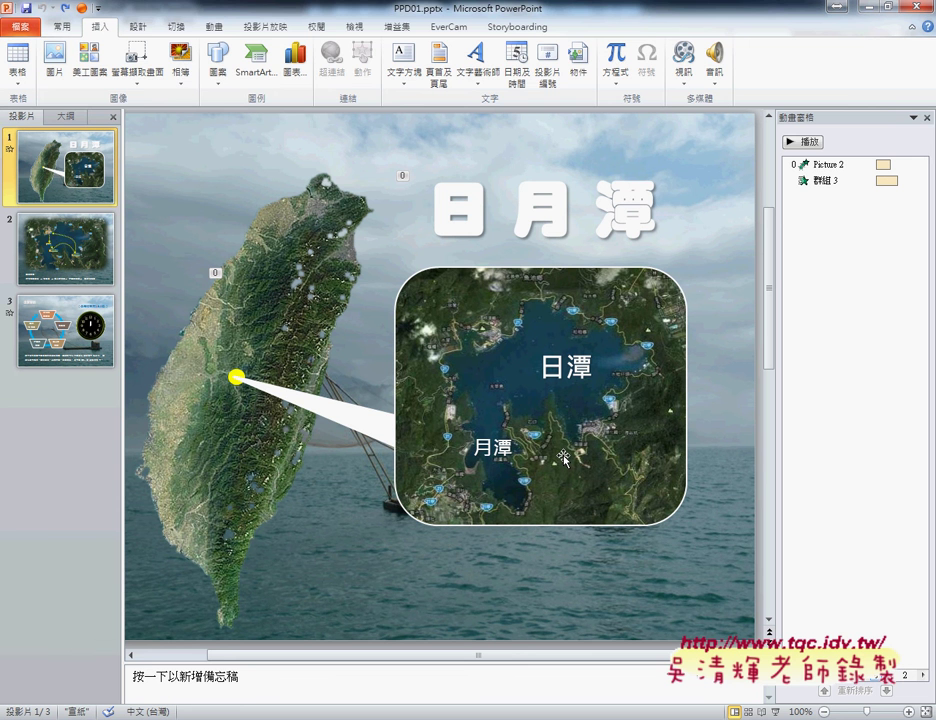
Step: Show the Animation Pane on the Animations tab and preview slide 1's animations
{"action": "left_click", "coordinate": [219, 29]}
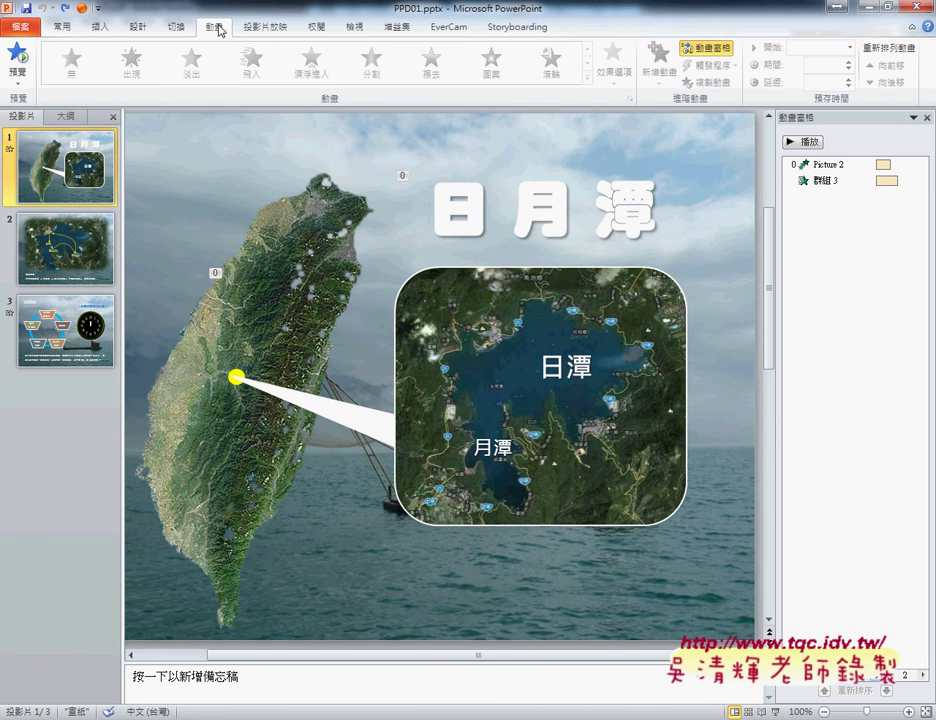
{"action": "left_click", "coordinate": [705, 48]}
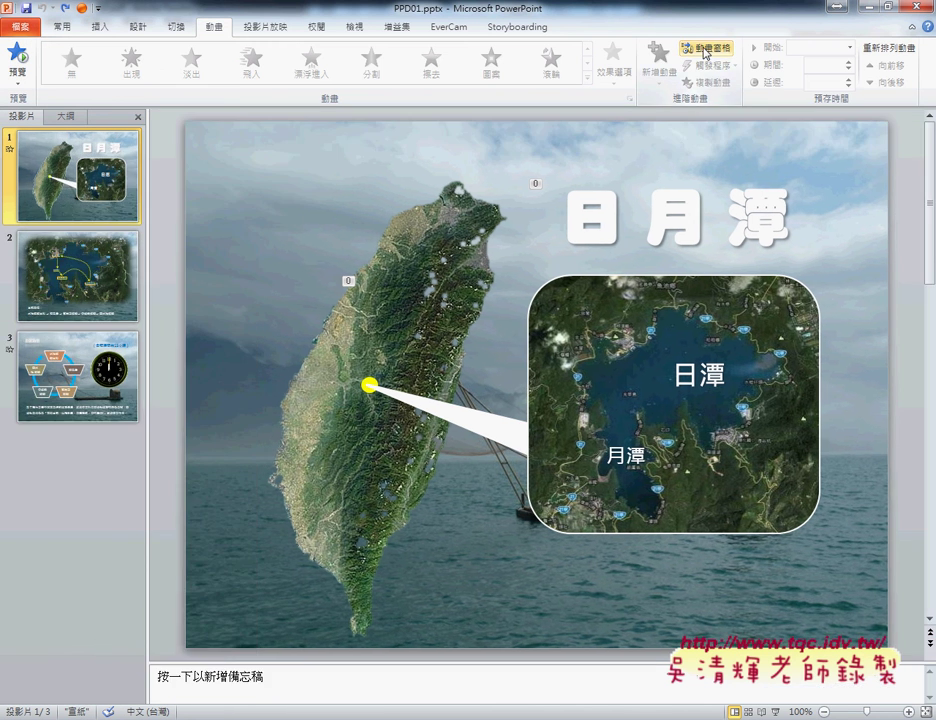
{"action": "left_click", "coordinate": [705, 49]}
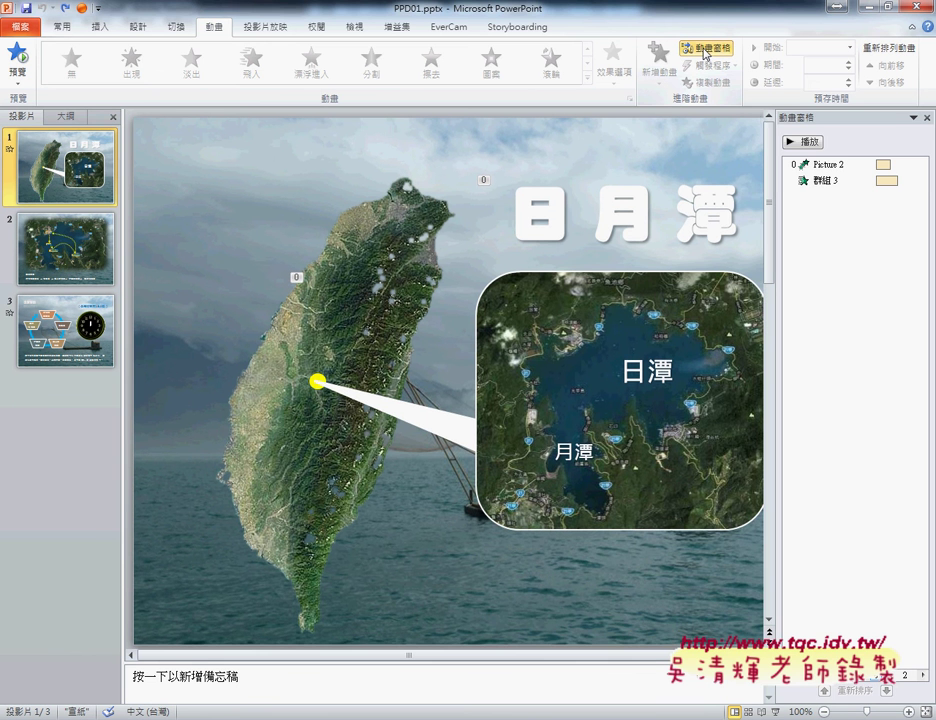
{"action": "left_click", "coordinate": [803, 142]}
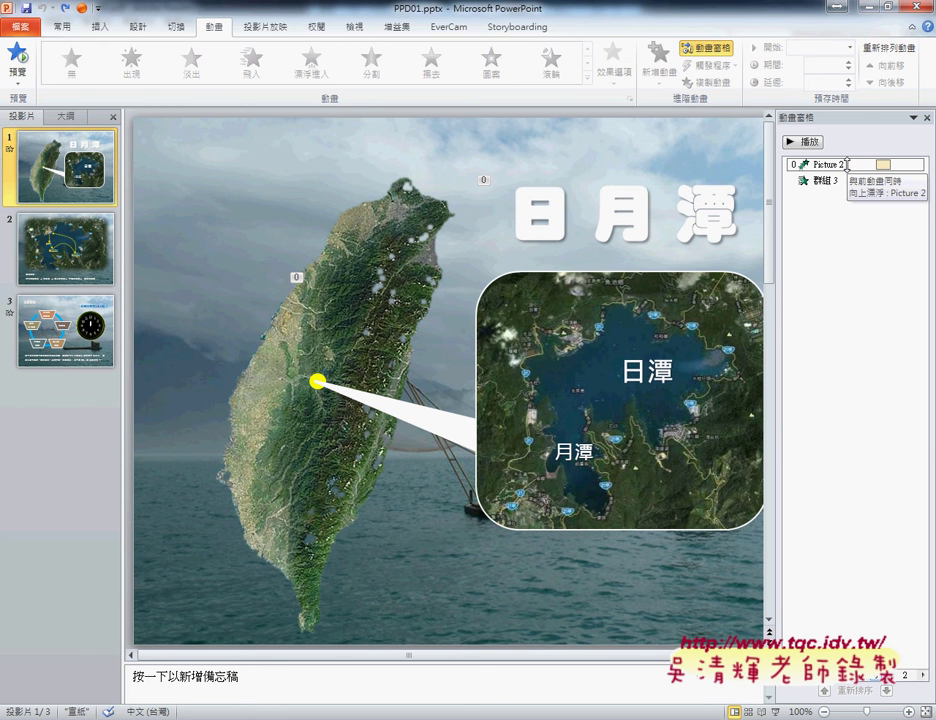
Step: Inspect Picture 2's 1.00 s Float In and 群組 3's 1.50 s Wipe settings
{"action": "left_click", "coordinate": [915, 165]}
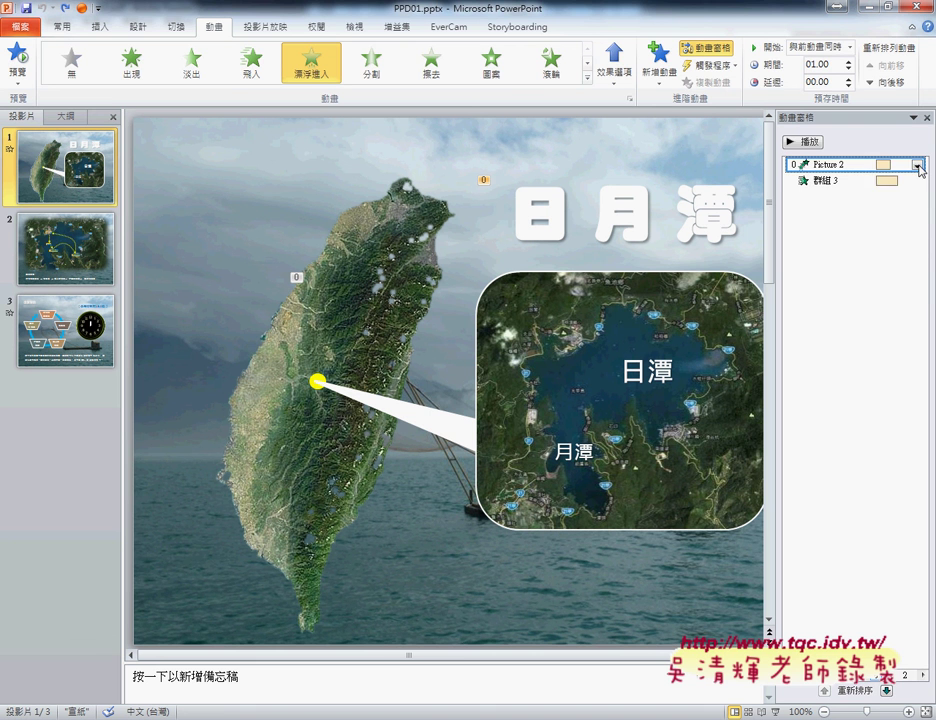
{"action": "left_click", "coordinate": [917, 166]}
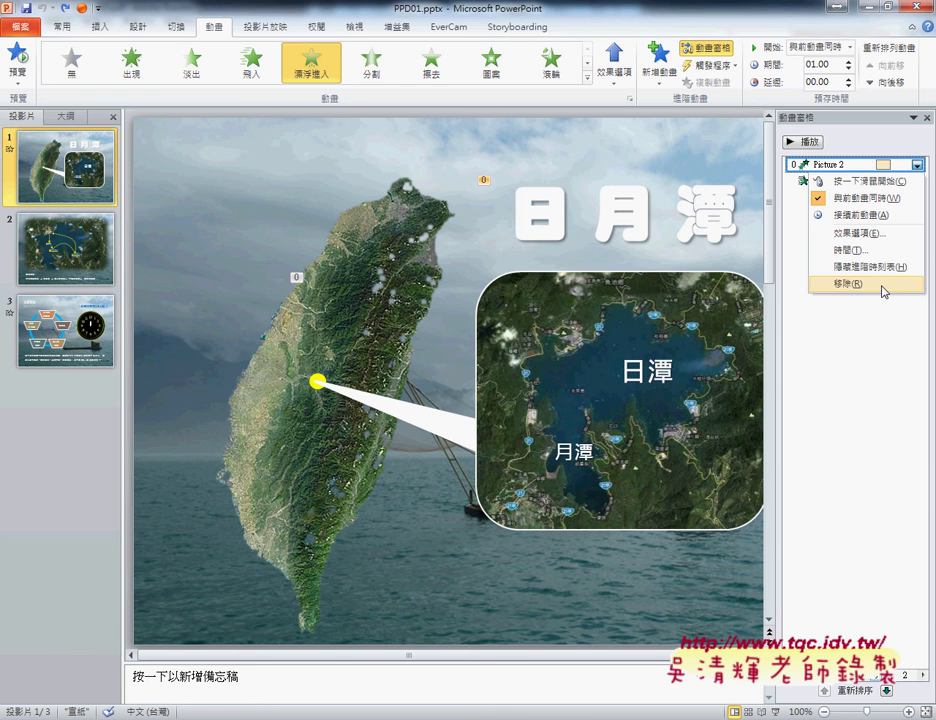
{"action": "left_click", "coordinate": [884, 287]}
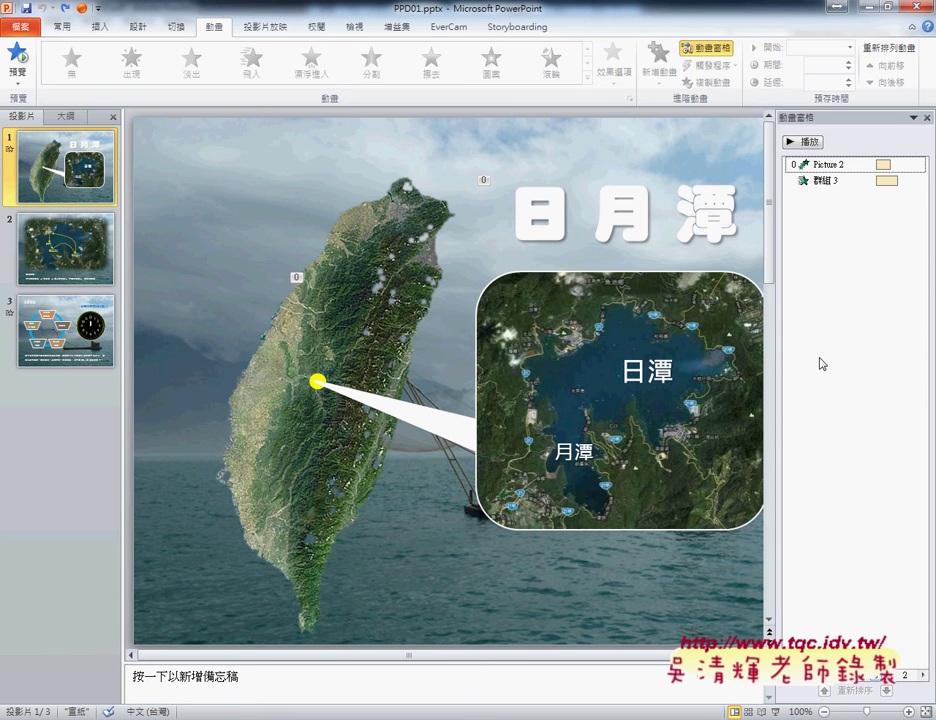
{"action": "left_click", "coordinate": [829, 181]}
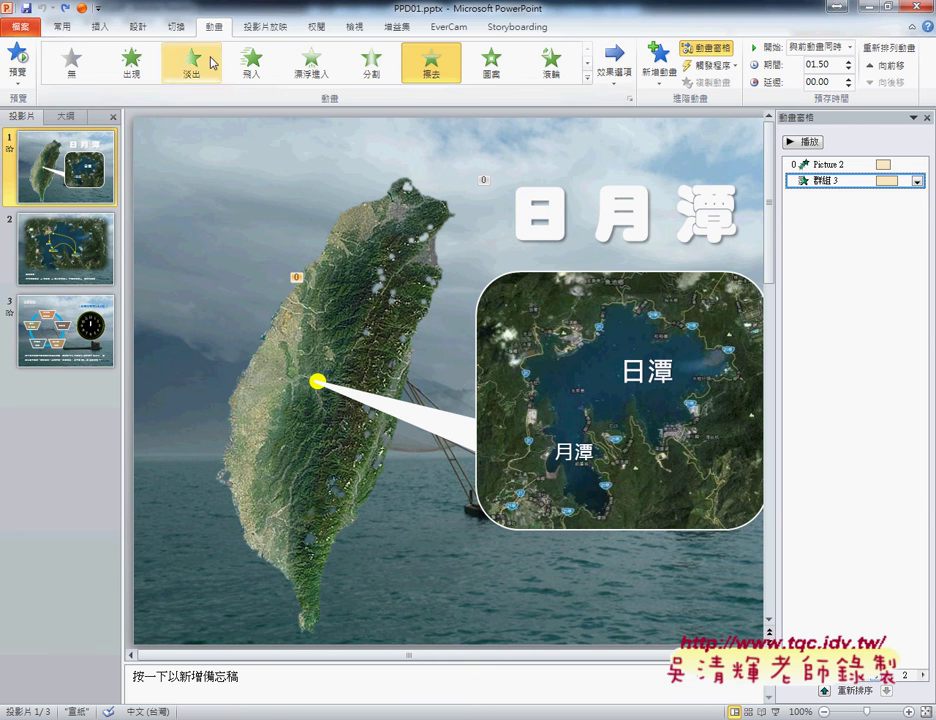
{"action": "left_click", "coordinate": [62, 28]}
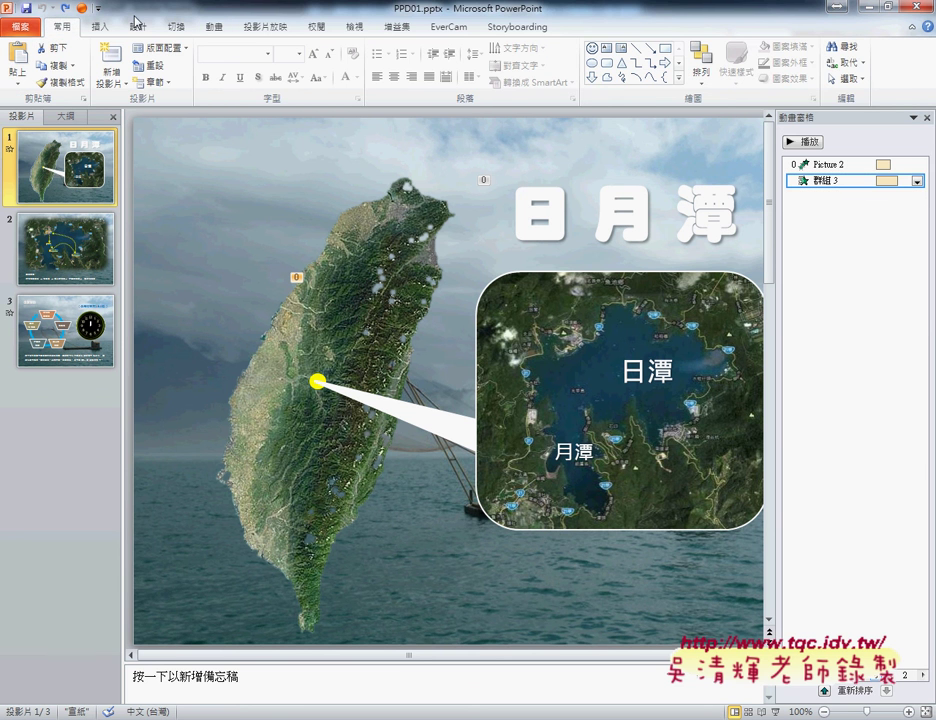
Step: Open the Selection Pane and select the 群組 3 inset group
{"action": "left_click", "coordinate": [846, 80]}
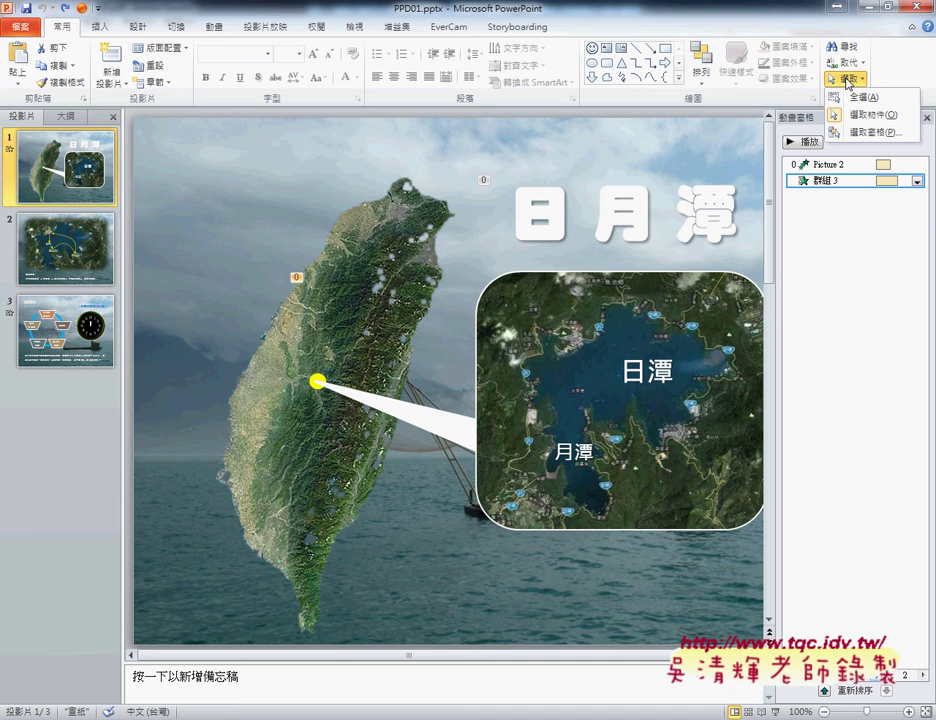
{"action": "left_click", "coordinate": [862, 133]}
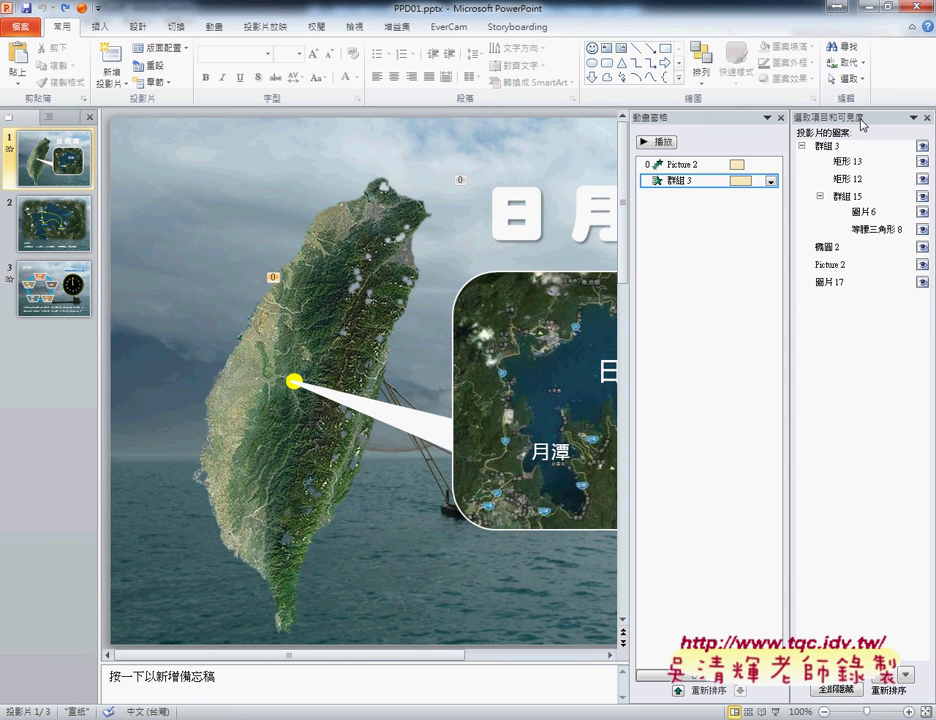
{"action": "left_click", "coordinate": [838, 148]}
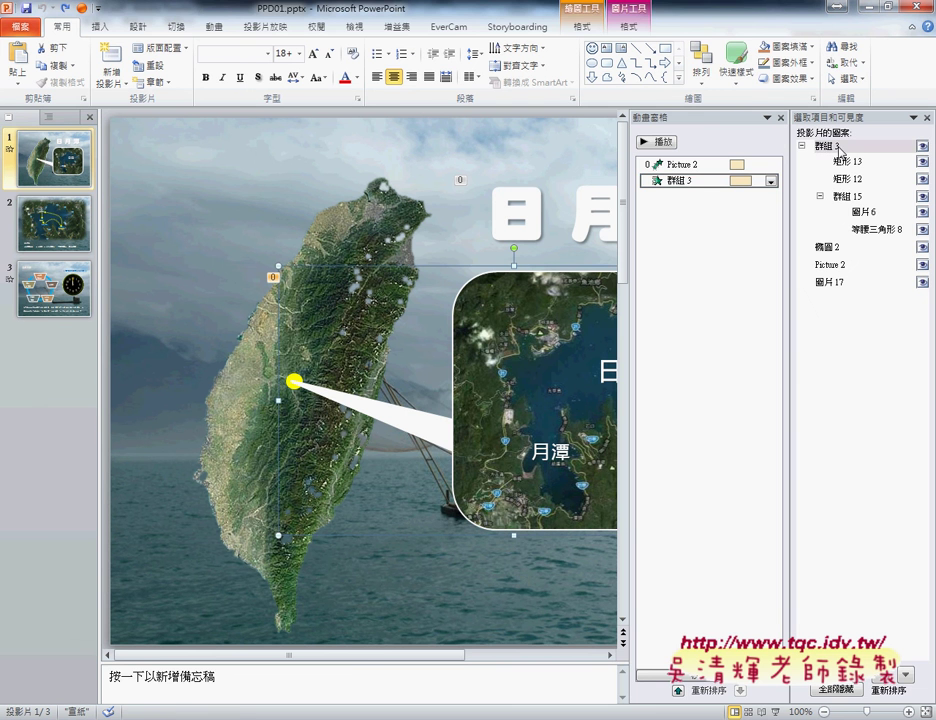
{"action": "left_click_drag", "start_coordinate": [628, 211], "coordinate": [712, 212]}
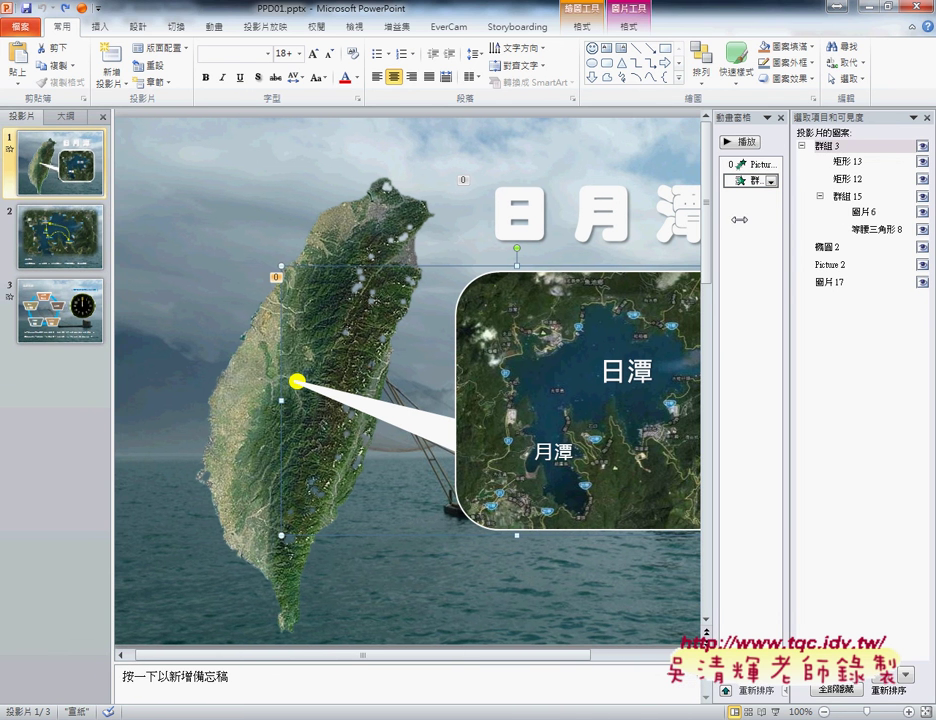
Step: Select 矩形 13 (月潭), 矩形 12 (日潭), 群組 3 again, then the yellow dot 橢圓 2
{"action": "left_click", "coordinate": [850, 161]}
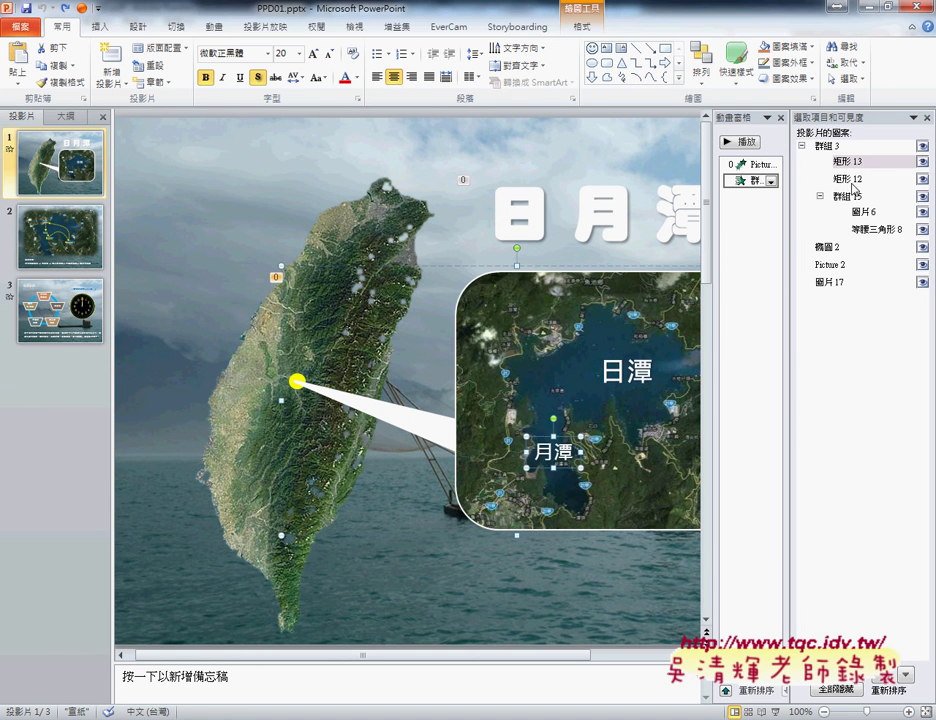
{"action": "left_click", "coordinate": [847, 179]}
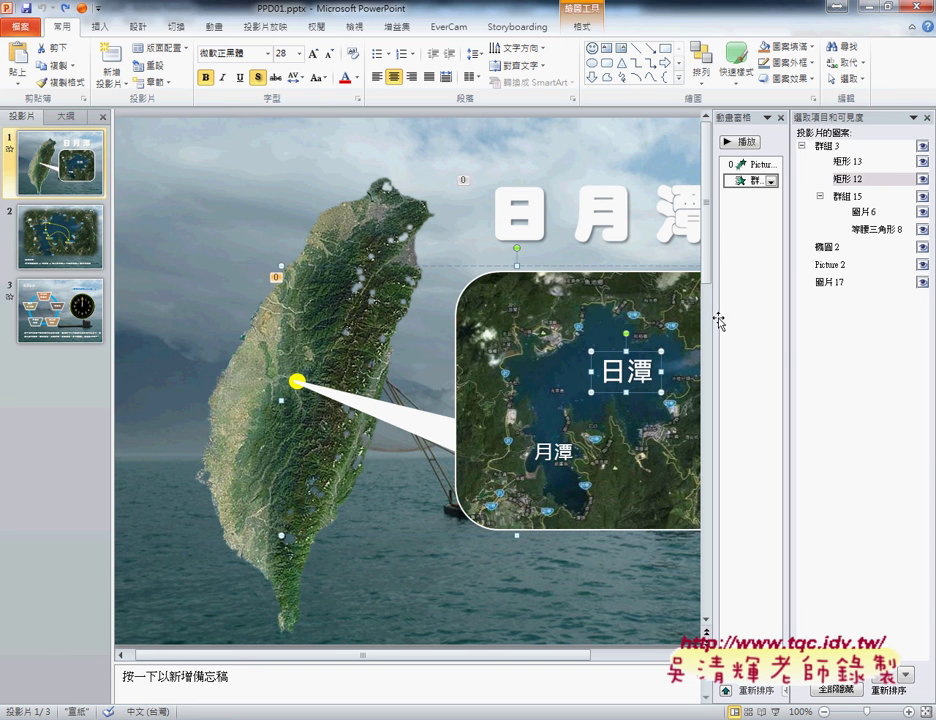
{"action": "left_click", "coordinate": [826, 147]}
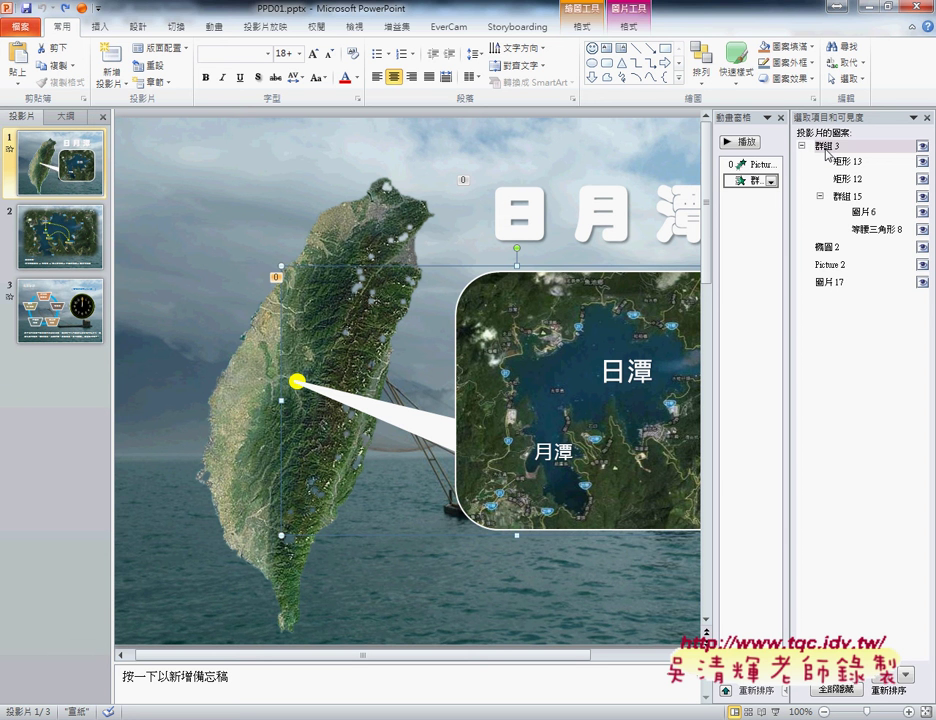
{"action": "left_click", "coordinate": [297, 381]}
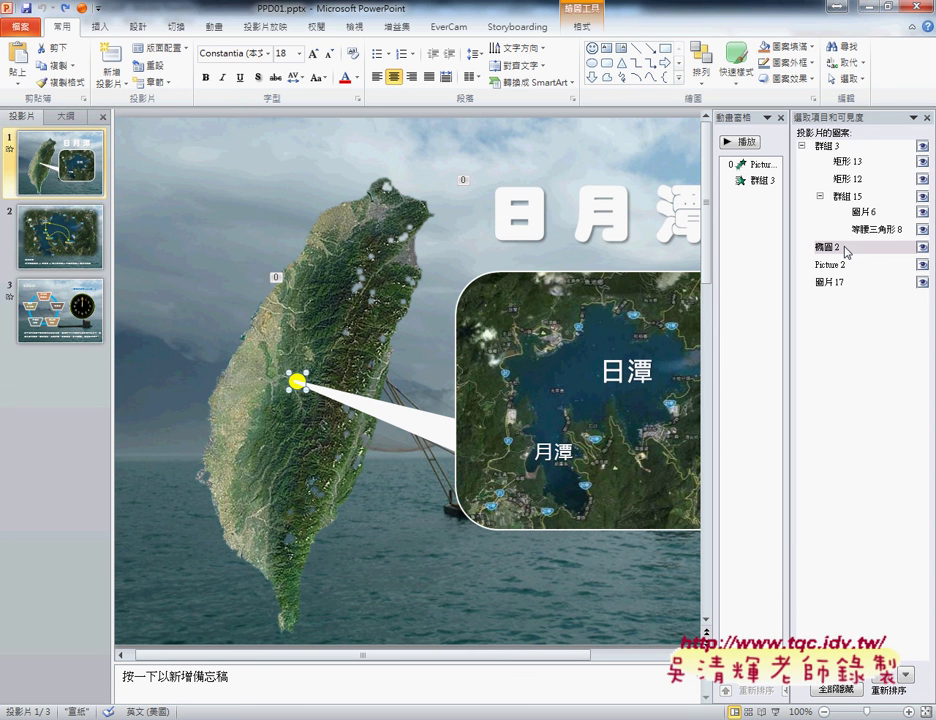
Step: Close the Selection Pane, select the Sun Moon Lake inset group, and view its 01.50 wipe animation
{"action": "left_click", "coordinate": [927, 118]}
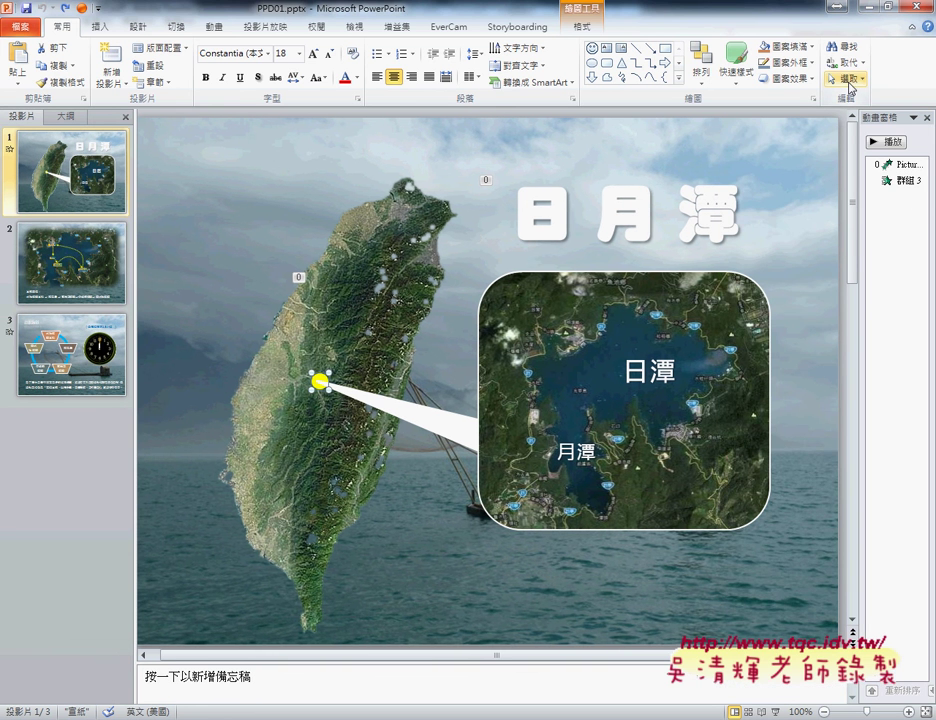
{"action": "left_click", "coordinate": [853, 80]}
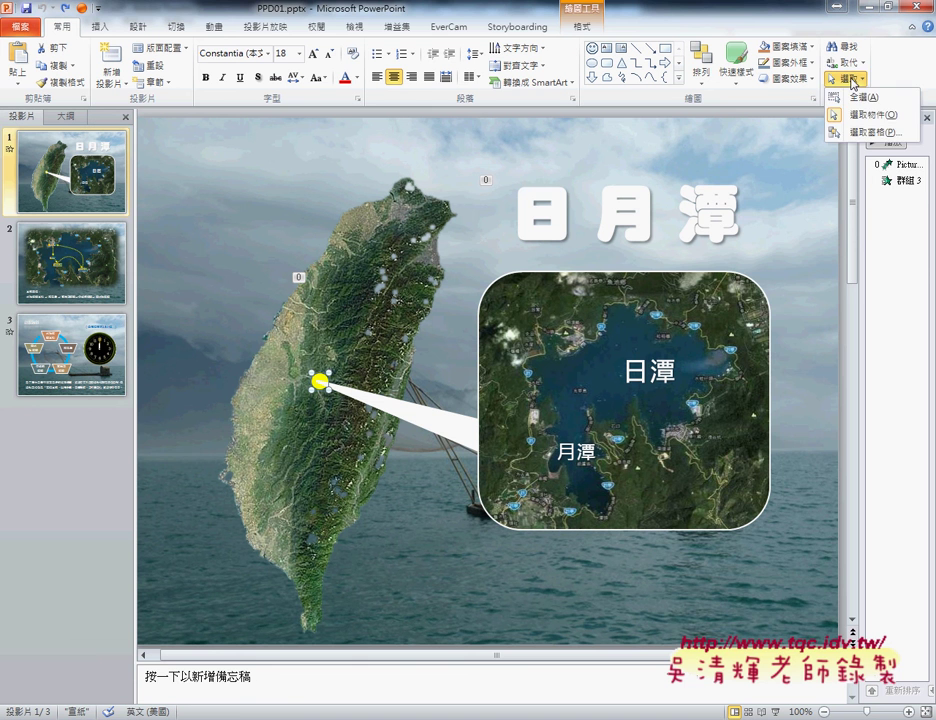
{"action": "left_click", "coordinate": [872, 131]}
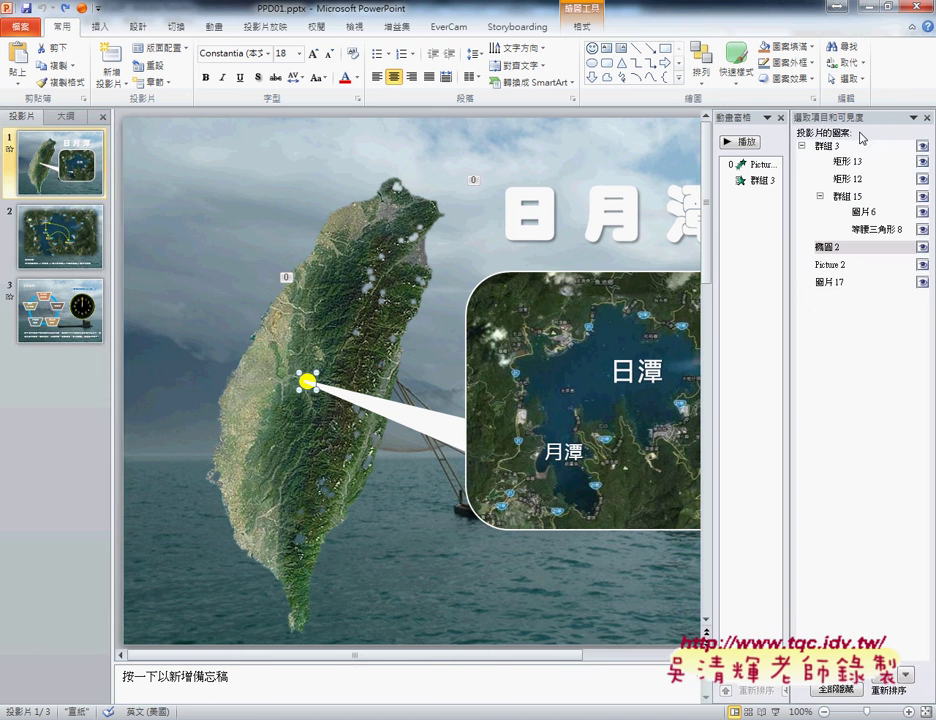
{"action": "left_click", "coordinate": [926, 118]}
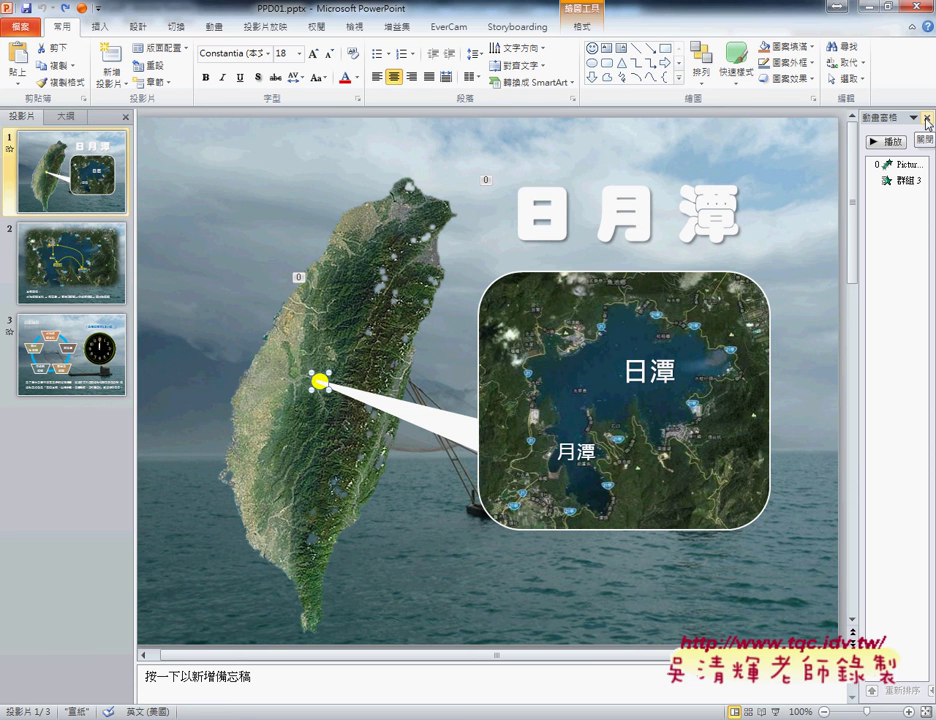
{"action": "left_click", "coordinate": [578, 278]}
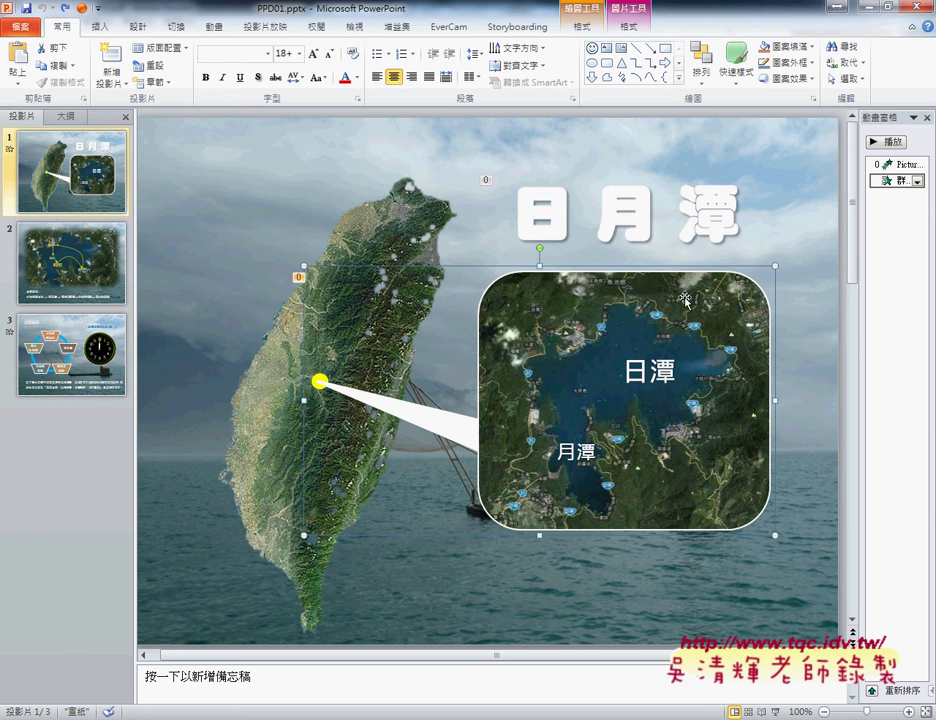
{"action": "left_click", "coordinate": [221, 28]}
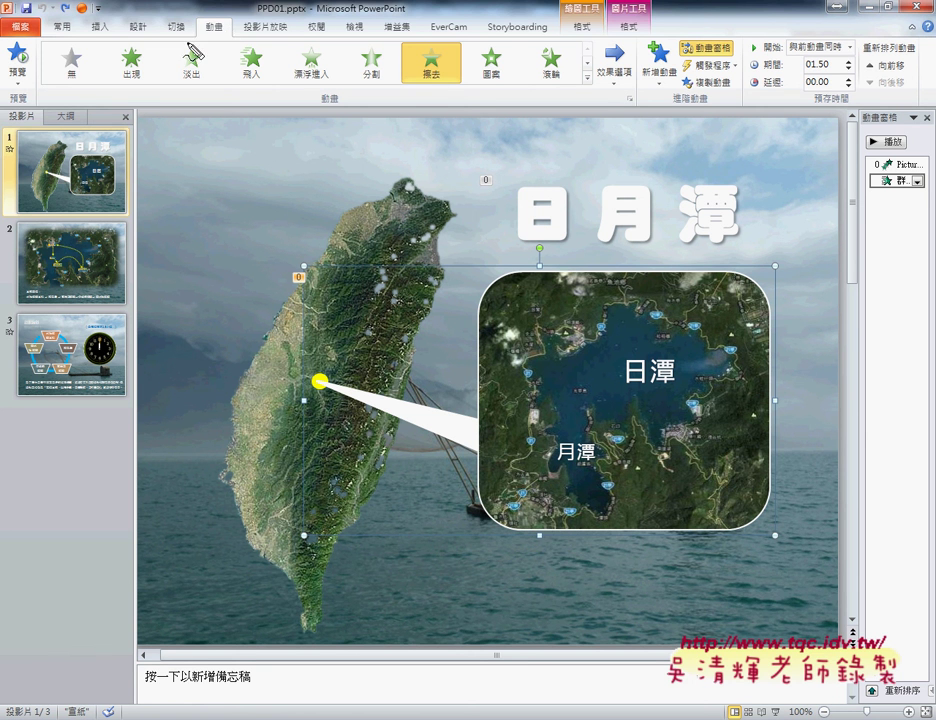
Step: Look through the Trigger options for the group's animation, then dismiss them unchanged
{"action": "left_click_drag", "start_coordinate": [232, 17], "coordinate": [230, 19]}
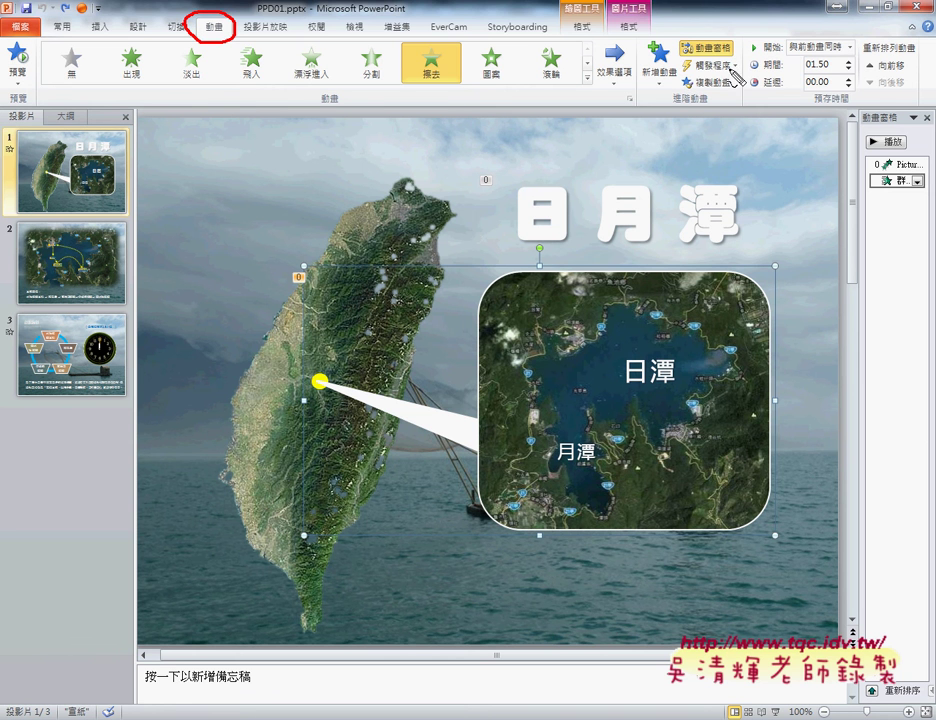
{"action": "left_click_drag", "start_coordinate": [738, 60], "coordinate": [742, 70]}
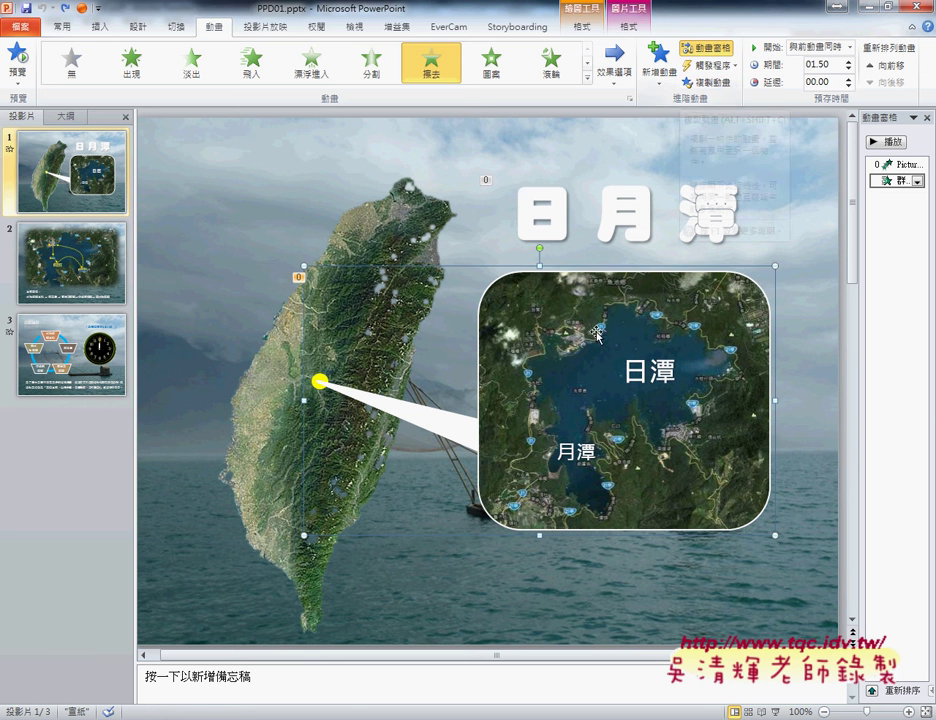
{"action": "left_click", "coordinate": [705, 66]}
{"action": "mouse_move", "coordinate": [708, 92]}
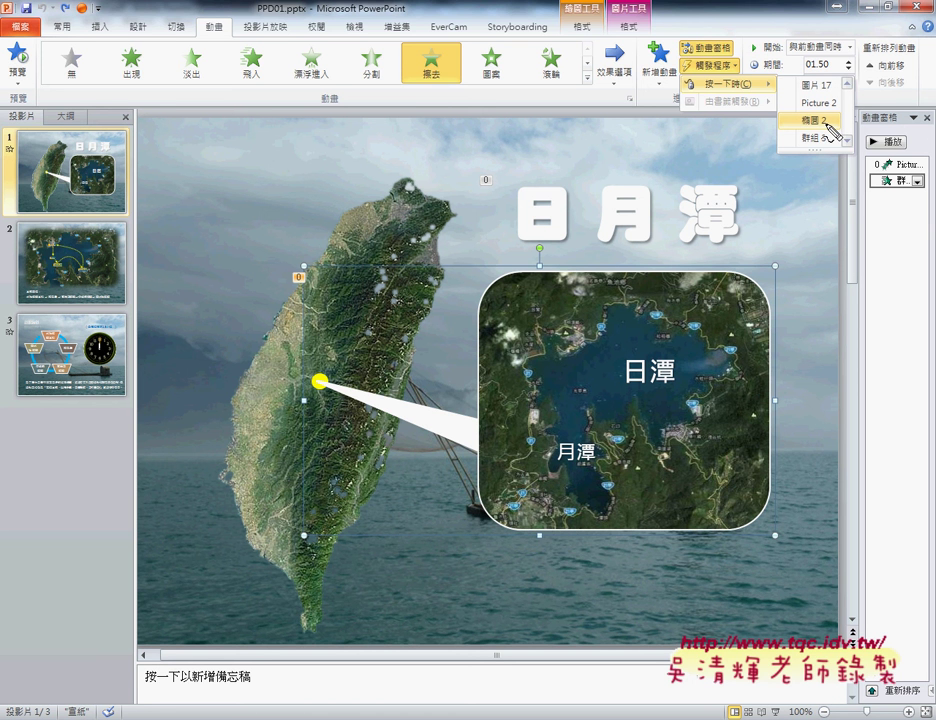
{"action": "left_click_drag", "start_coordinate": [842, 110], "coordinate": [846, 118]}
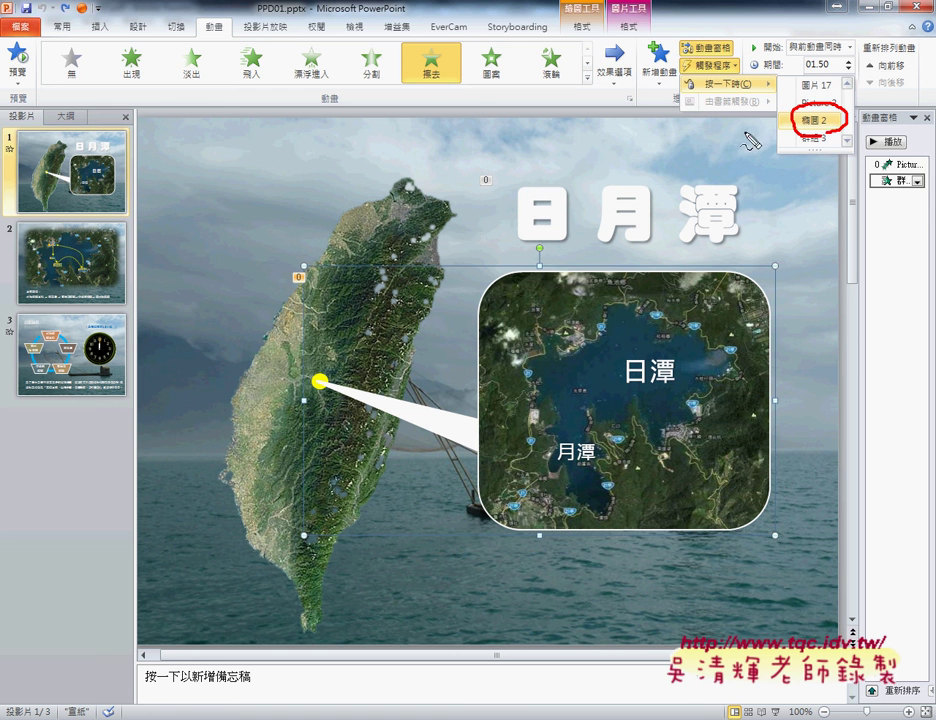
{"action": "left_click_drag", "start_coordinate": [470, 540], "coordinate": [584, 514]}
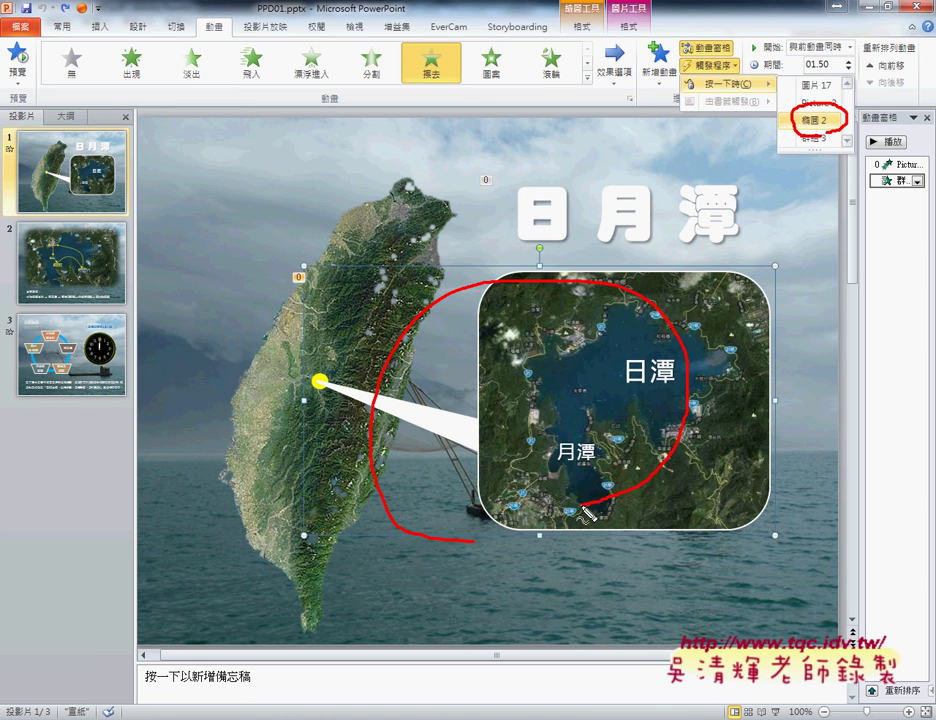
{"action": "key", "text": "Escape"}
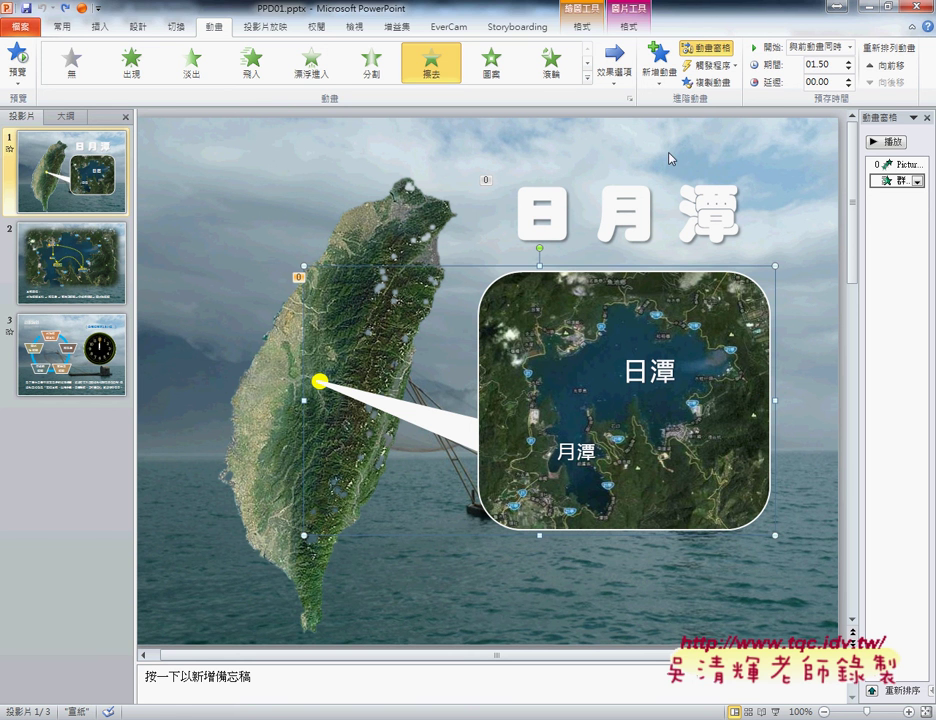
Step: Select the whole 群組 3 group and set its wipe to trigger On Click of 橢圓 2
{"action": "left_click", "coordinate": [636, 280]}
{"action": "left_click", "coordinate": [453, 272]}
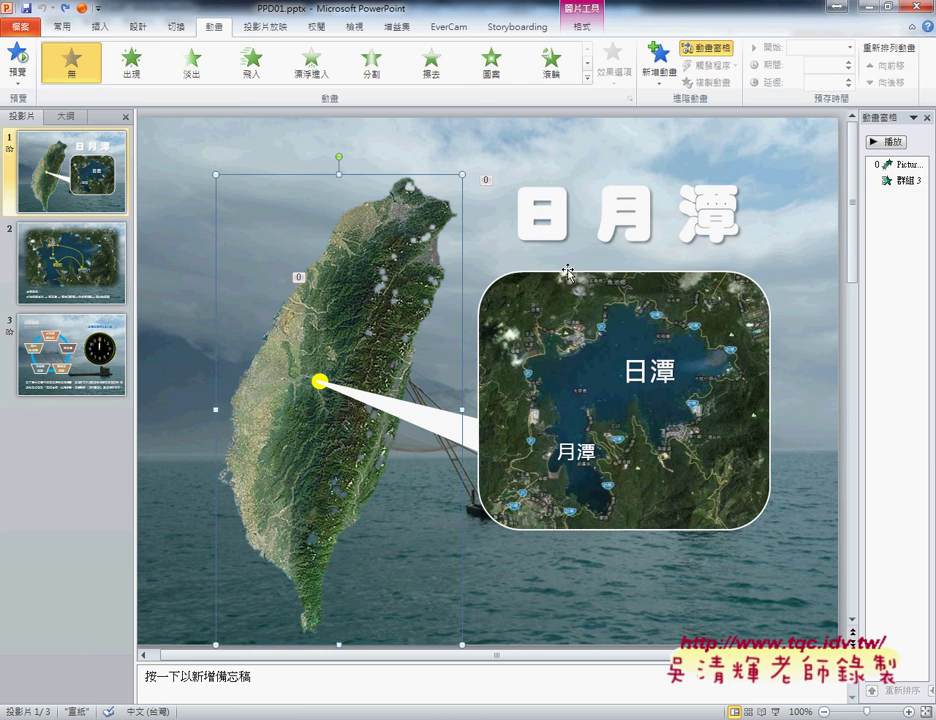
{"action": "left_click", "coordinate": [572, 268]}
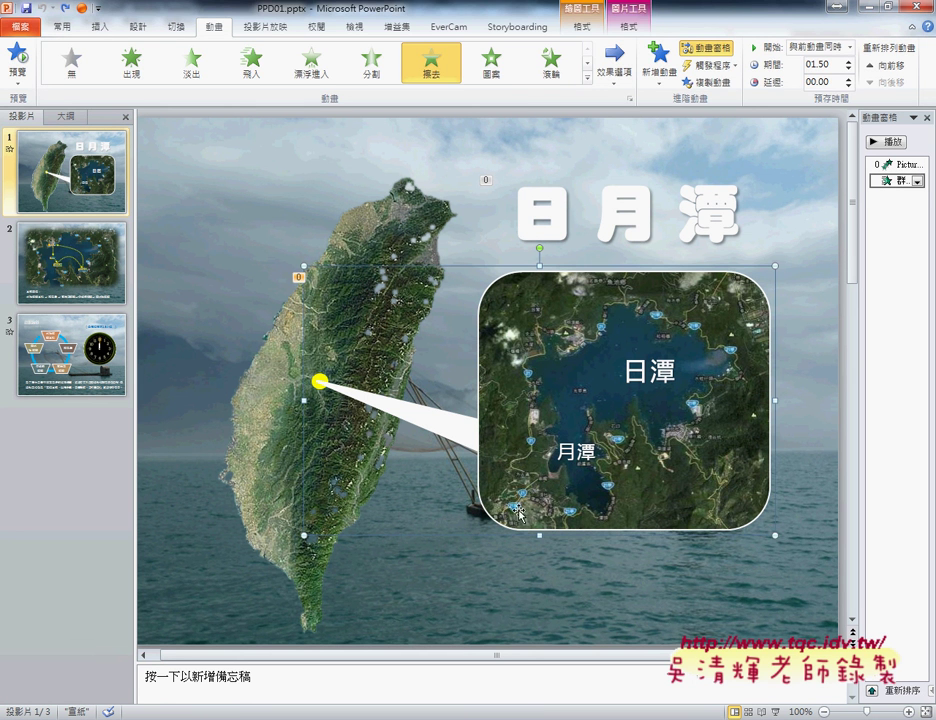
{"action": "left_click", "coordinate": [710, 65]}
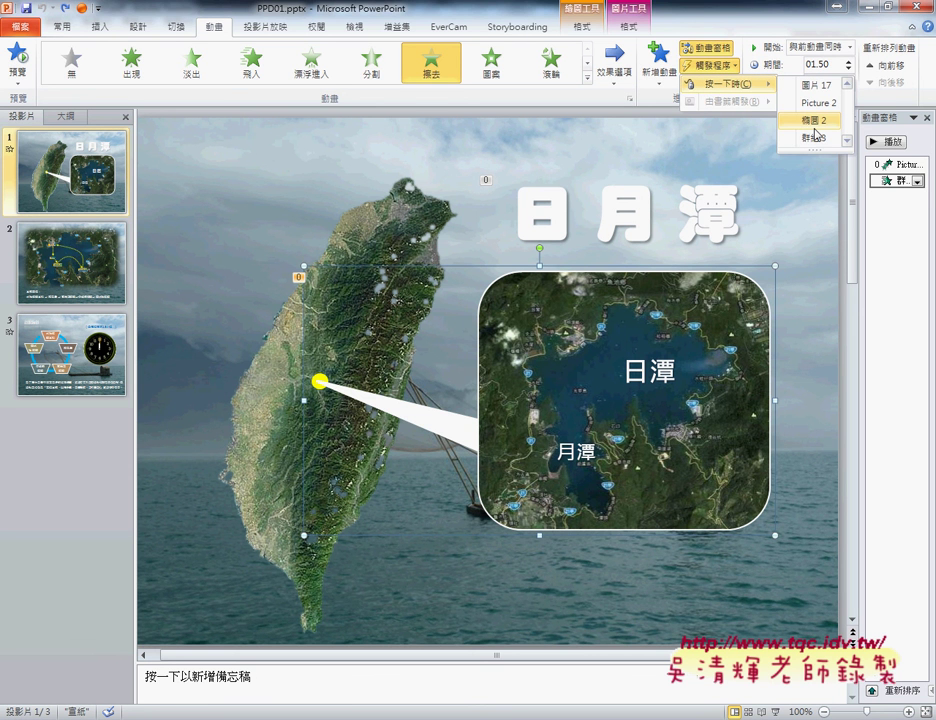
{"action": "left_click", "coordinate": [815, 120]}
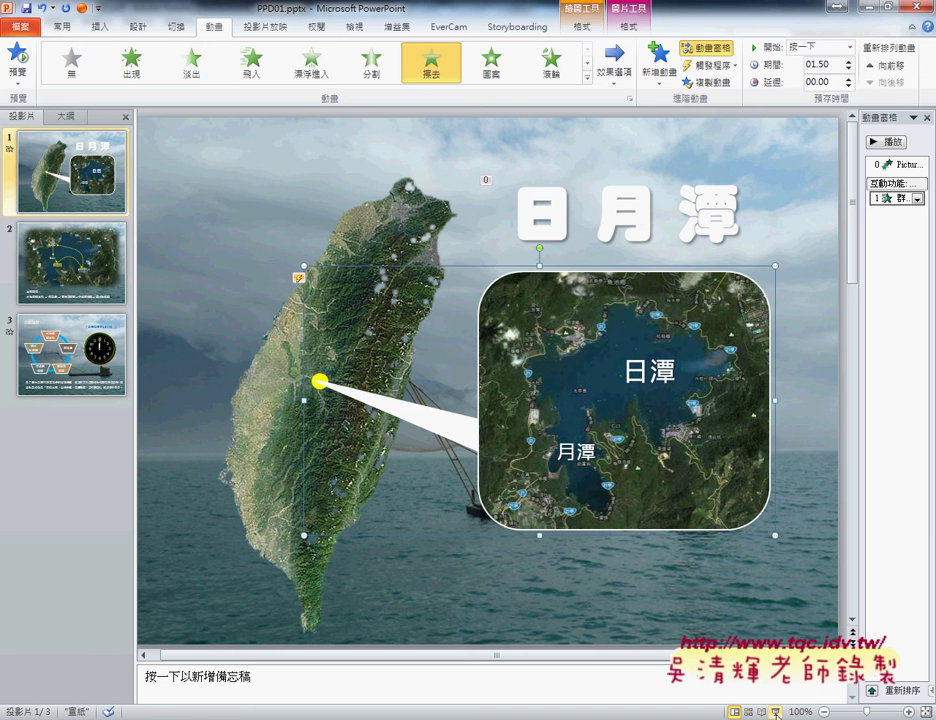
{"action": "left_click", "coordinate": [776, 711]}
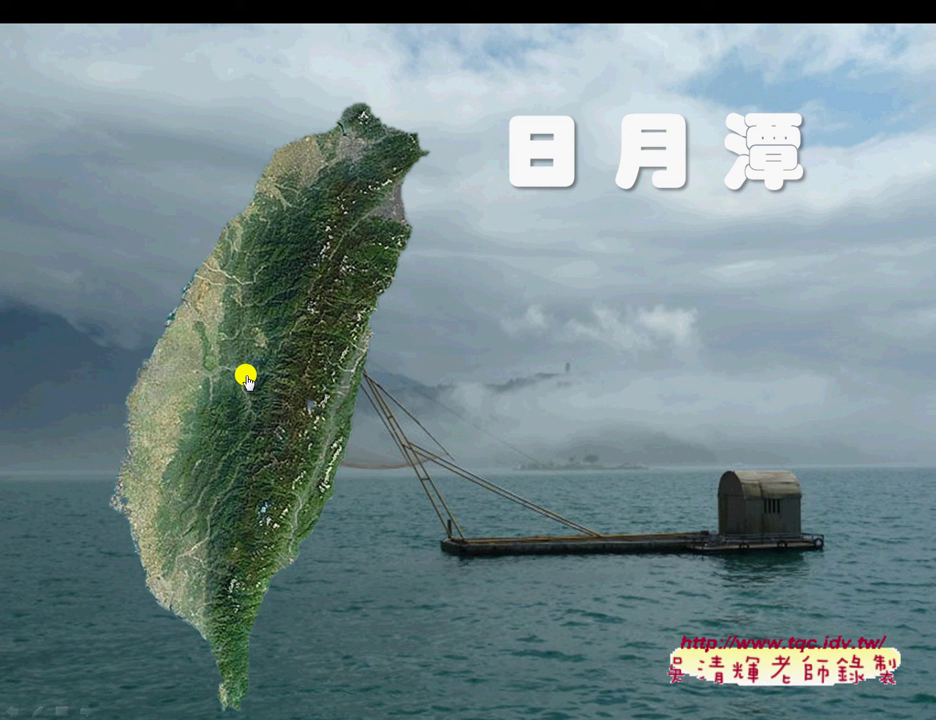
{"action": "left_click", "coordinate": [246, 380]}
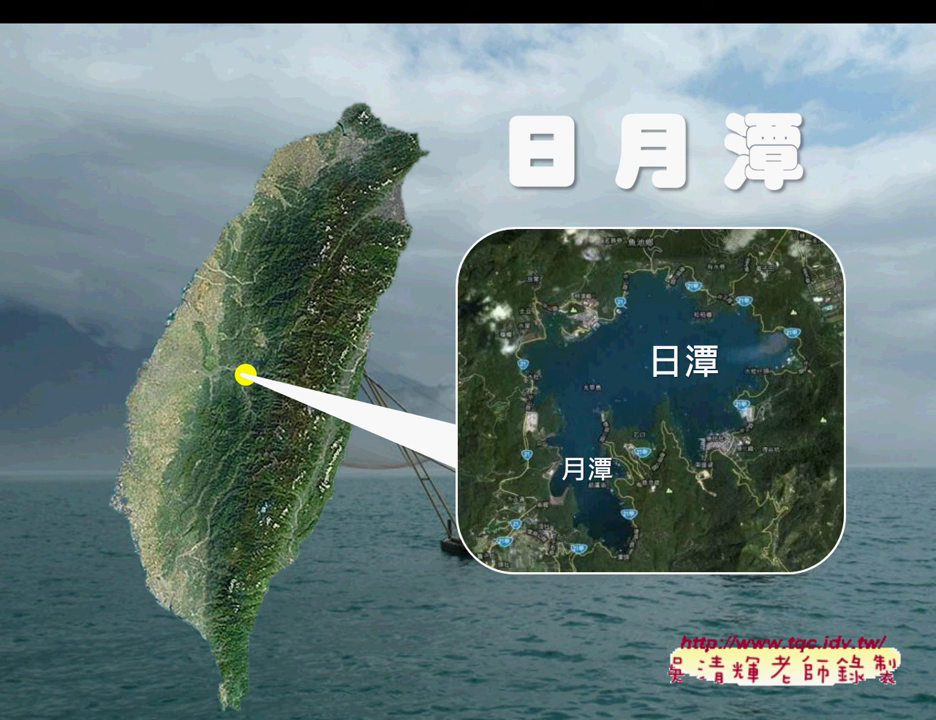
{"action": "key", "text": "Escape"}
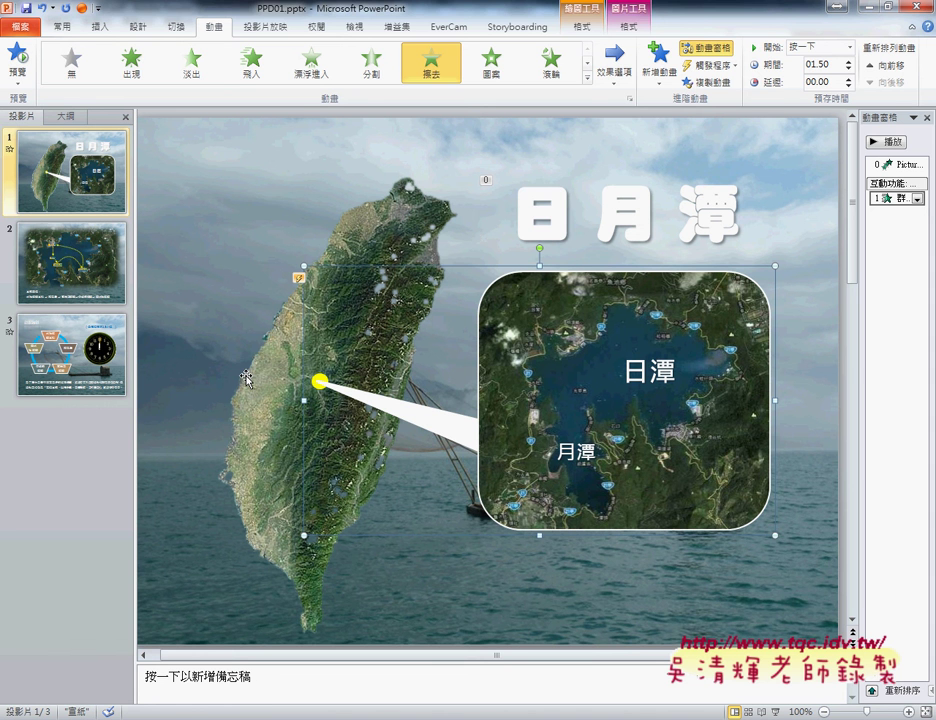
Step: Draw a small Smiley Face shape above the left side of the Taiwan map
{"action": "left_click", "coordinate": [99, 27]}
{"action": "left_click", "coordinate": [211, 78]}
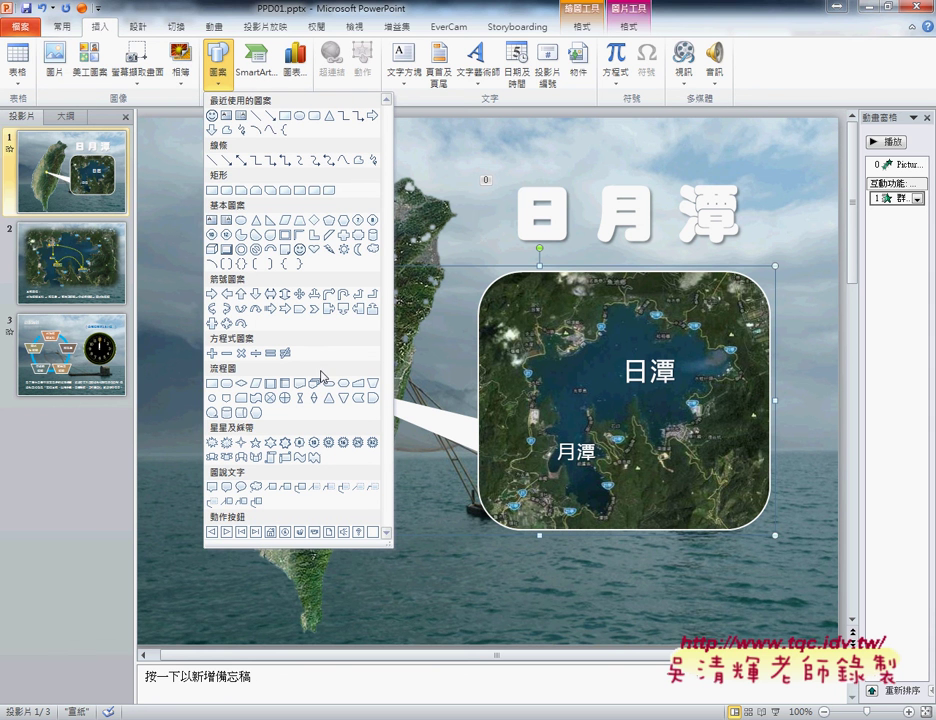
{"action": "left_click", "coordinate": [217, 188]}
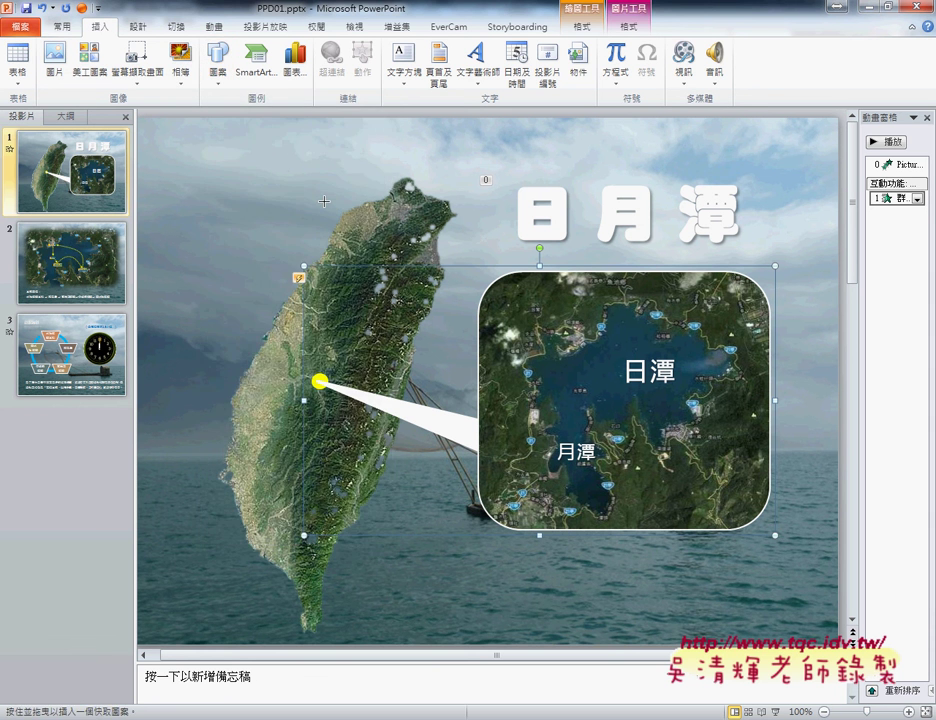
{"action": "left_click_drag", "start_coordinate": [263, 200], "coordinate": [301, 233]}
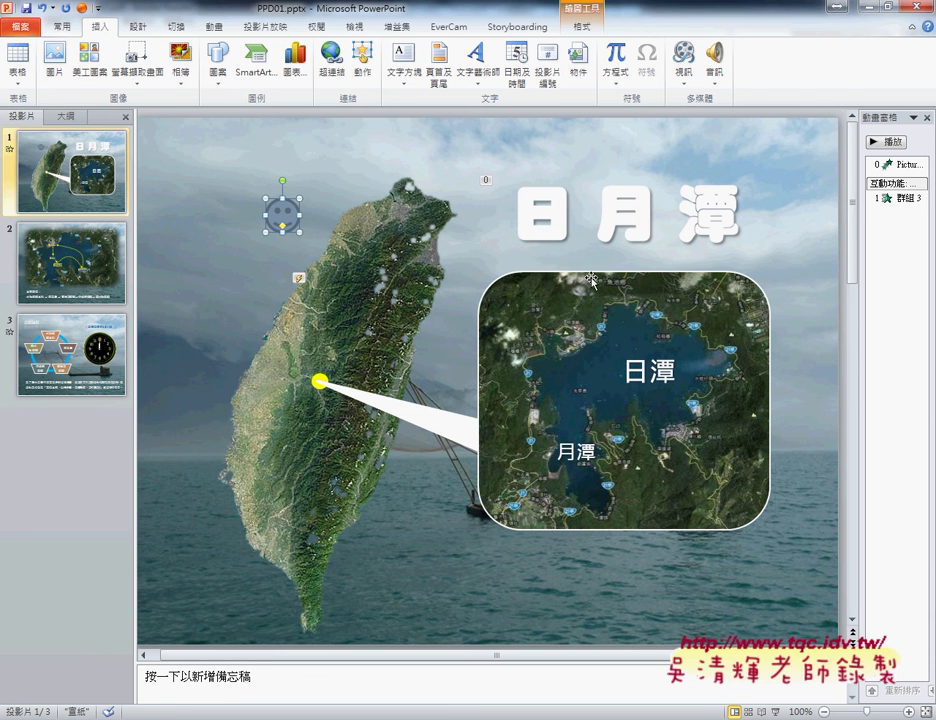
Step: Browse the Shape Styles and WordArt Styles for the smiley without applying any
{"action": "left_click", "coordinate": [63, 26]}
{"action": "left_click", "coordinate": [577, 25]}
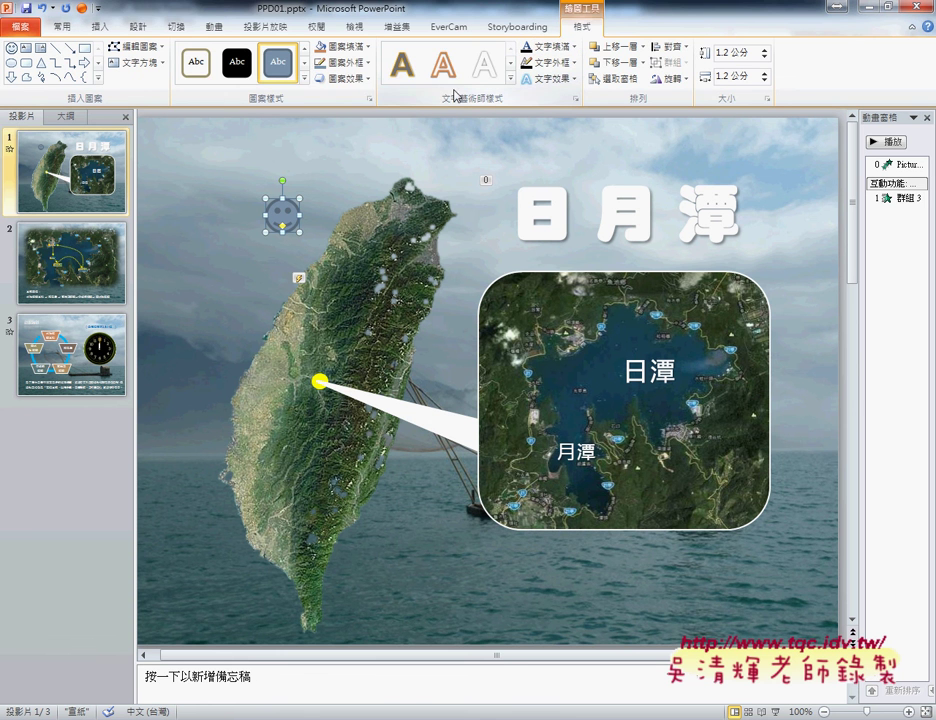
{"action": "left_click", "coordinate": [304, 77]}
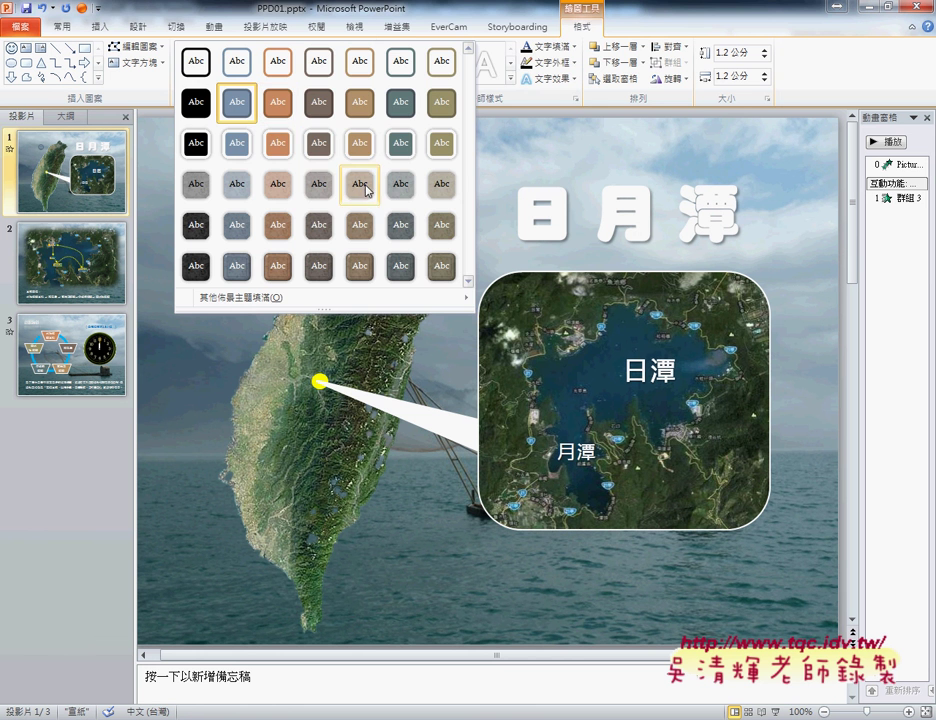
{"action": "left_click", "coordinate": [521, 79]}
{"action": "left_click", "coordinate": [521, 79]}
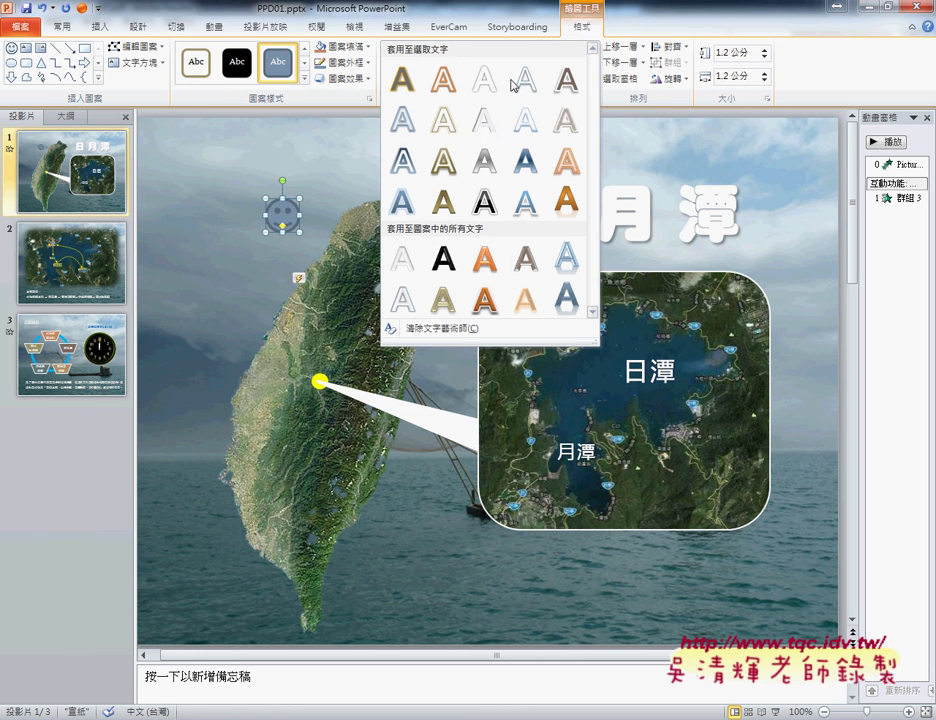
{"action": "left_click", "coordinate": [403, 178]}
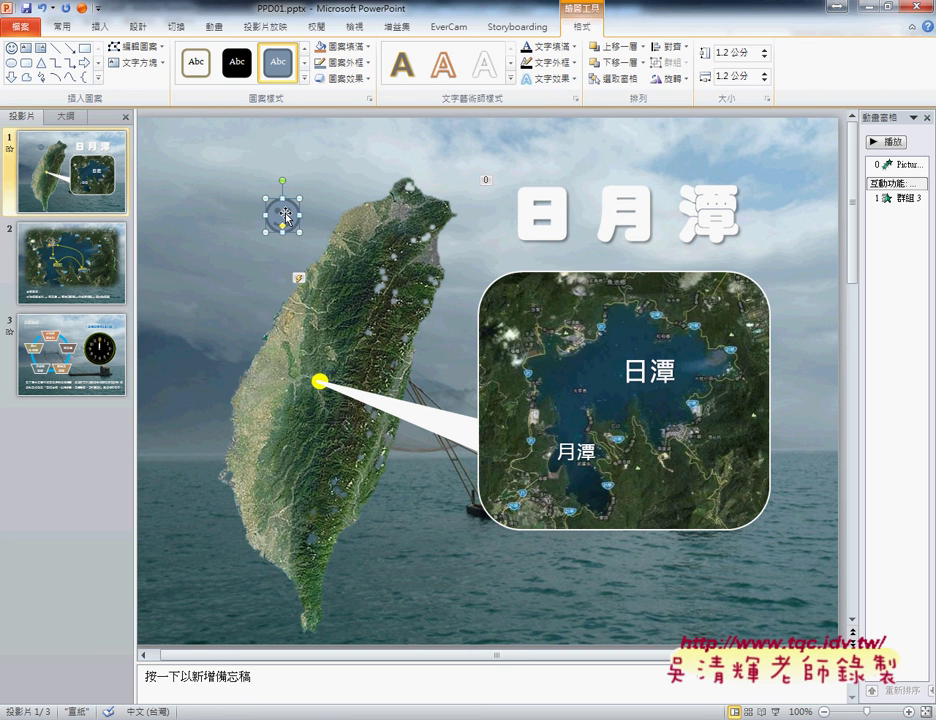
Step: Open the Selection Pane, select 群組 3, and list its On Click of triggers, now including 笑臉 4
{"action": "left_click", "coordinate": [62, 27]}
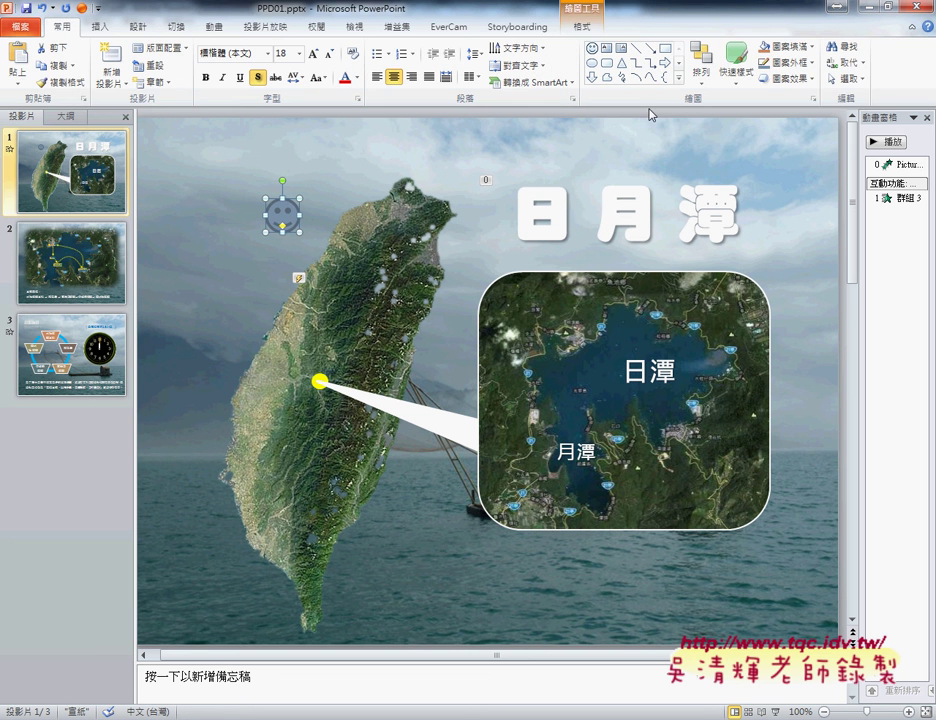
{"action": "left_click", "coordinate": [840, 78]}
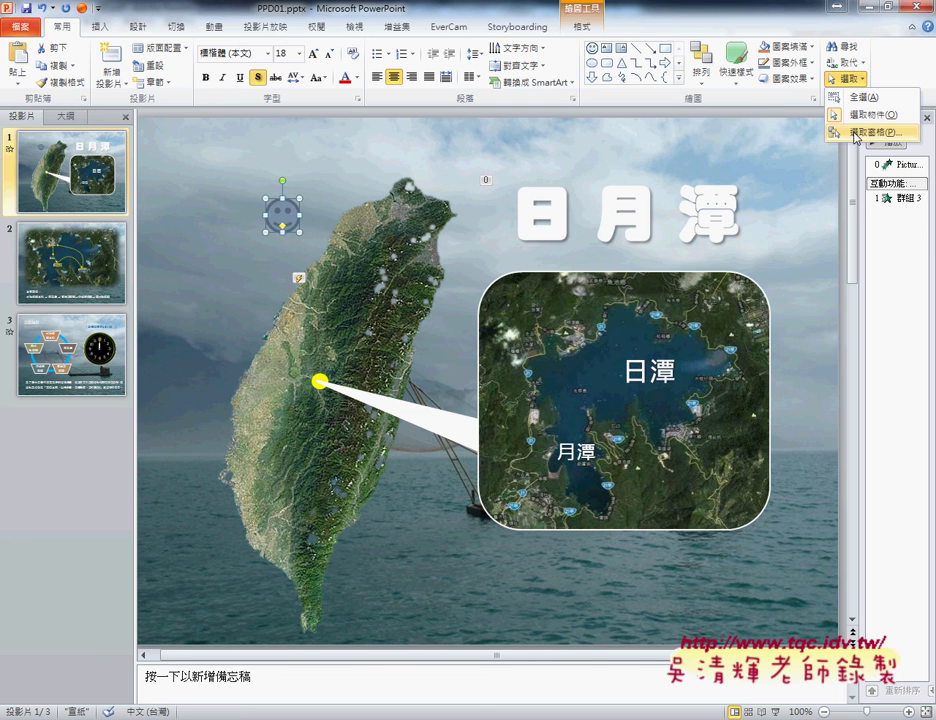
{"action": "left_click", "coordinate": [856, 134]}
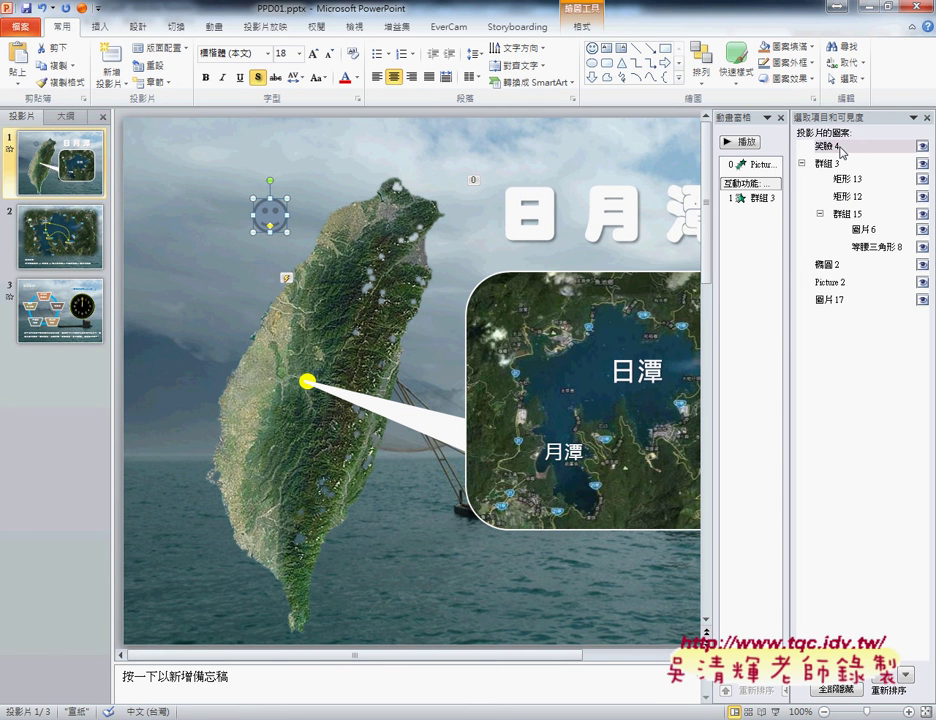
{"action": "left_click", "coordinate": [588, 272]}
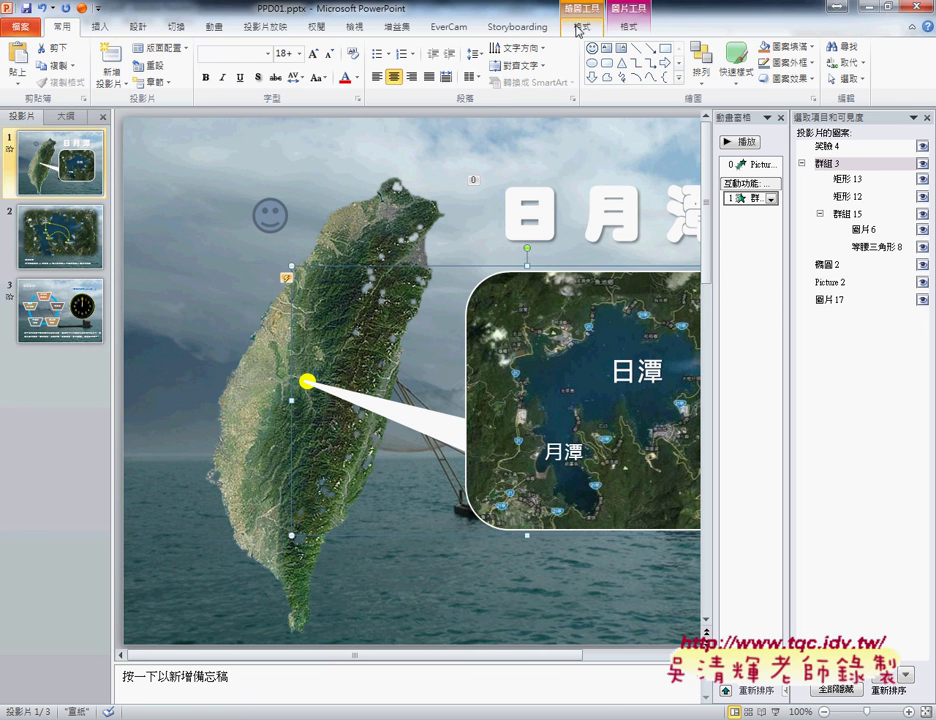
{"action": "left_click", "coordinate": [220, 29]}
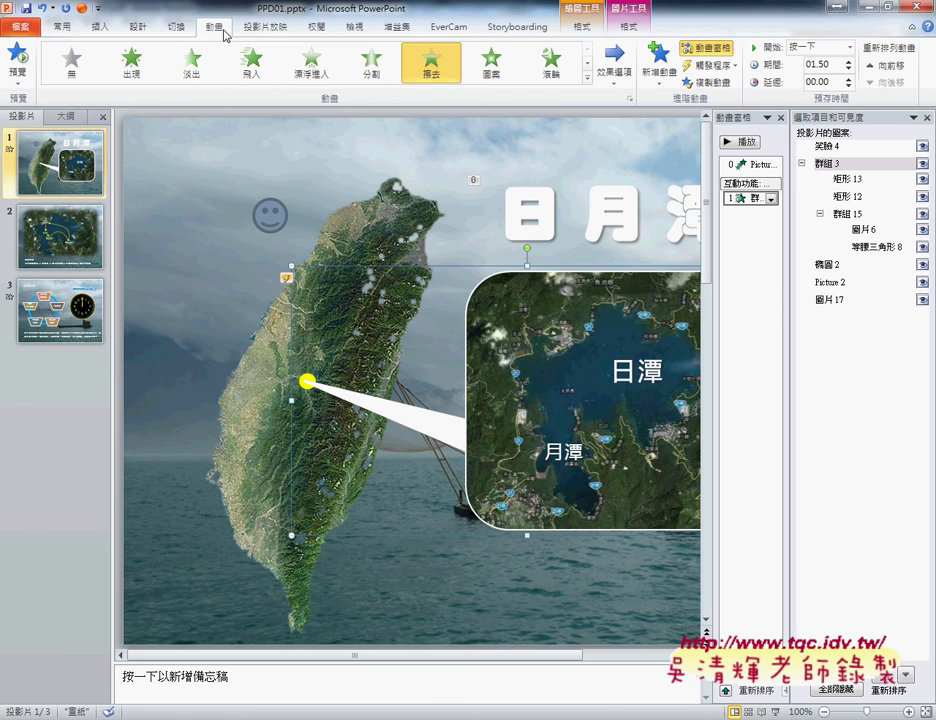
{"action": "left_click", "coordinate": [709, 65]}
{"action": "mouse_move", "coordinate": [714, 85]}
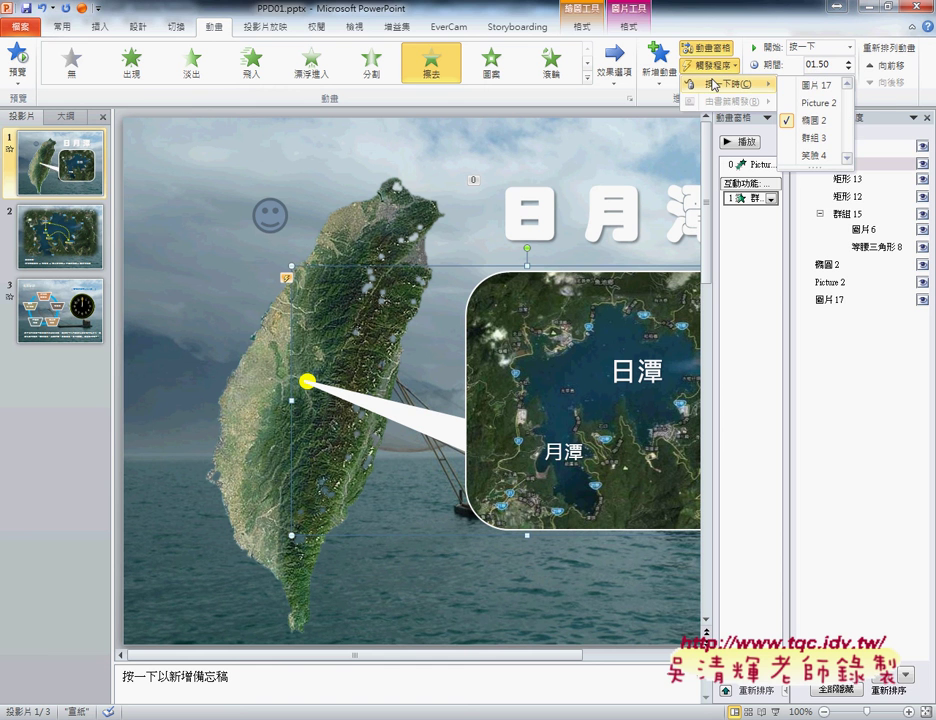